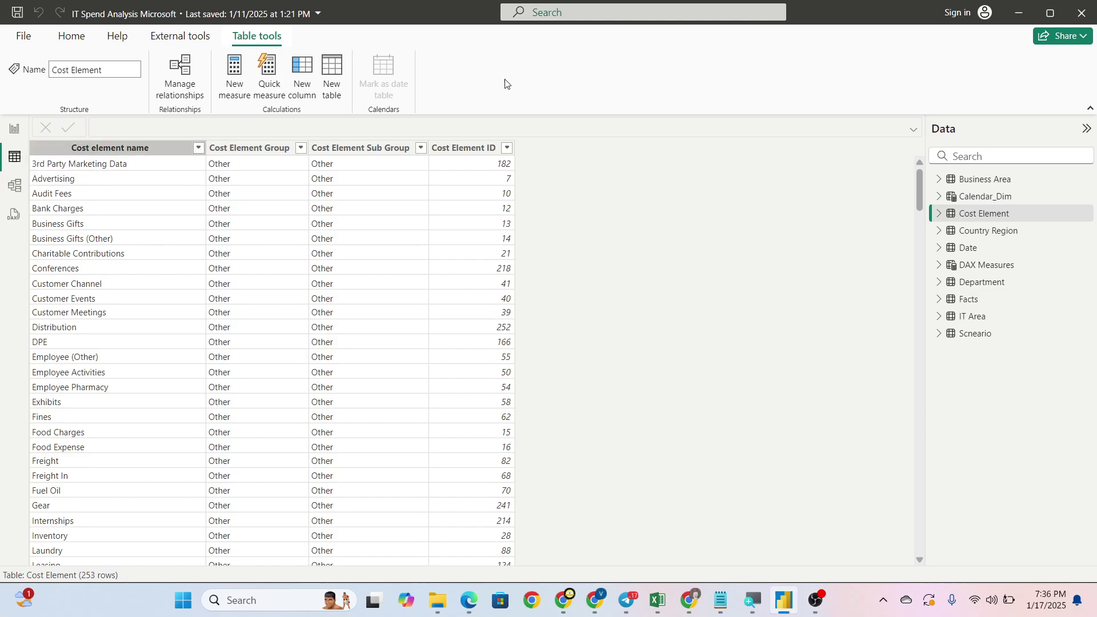
Step: Place a new clustered column chart below the KPI cards on Page 7 and enlarge it
click(590, 95)
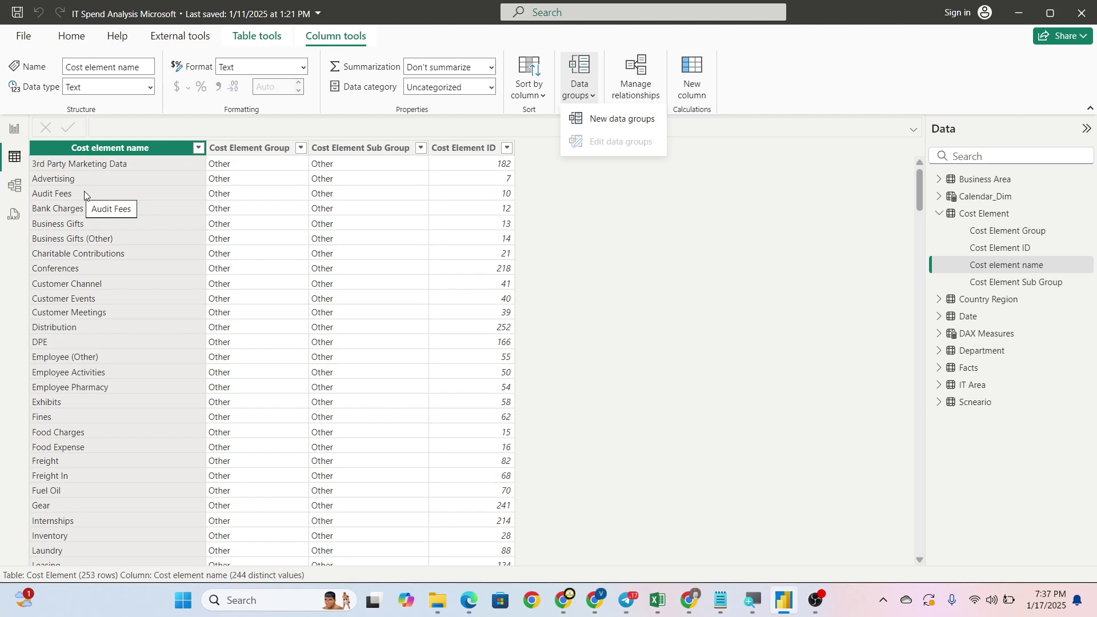
click(590, 262)
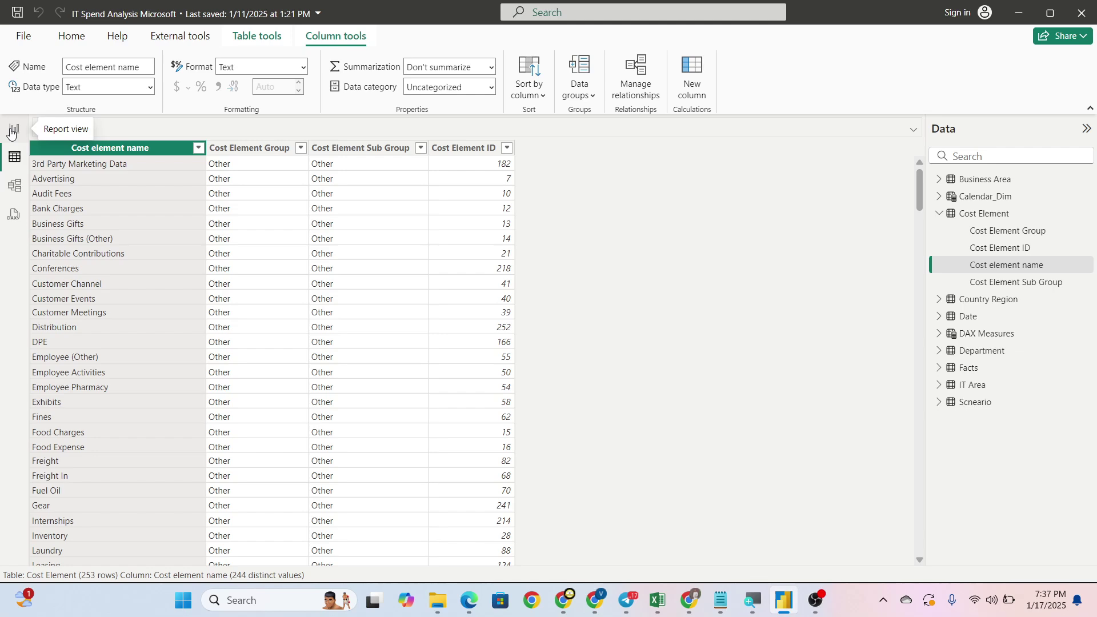
click(12, 130)
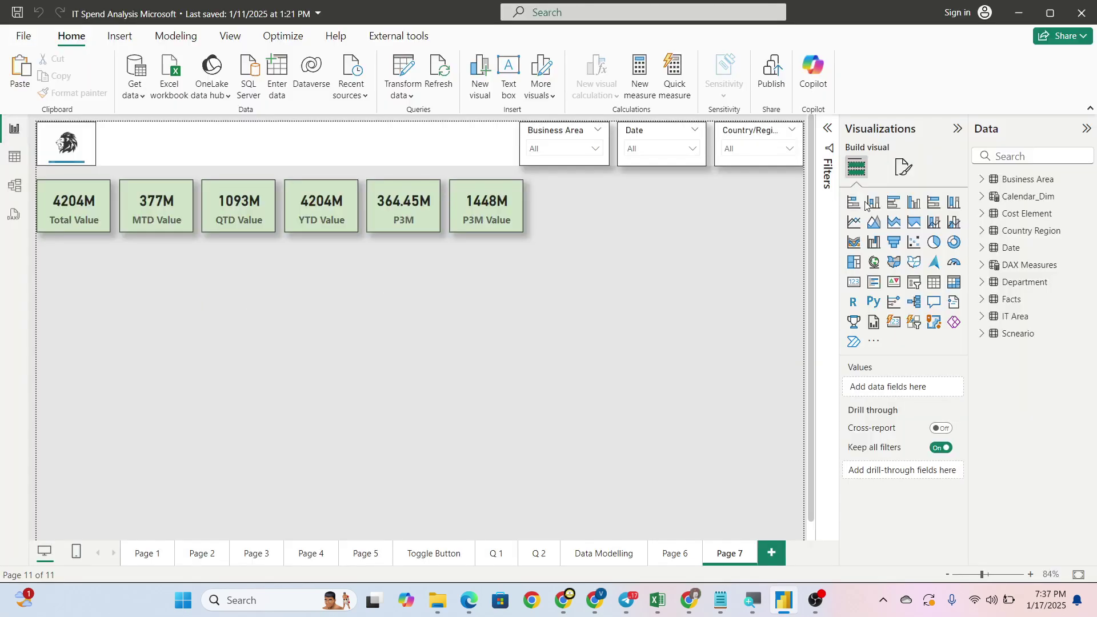
click(874, 203)
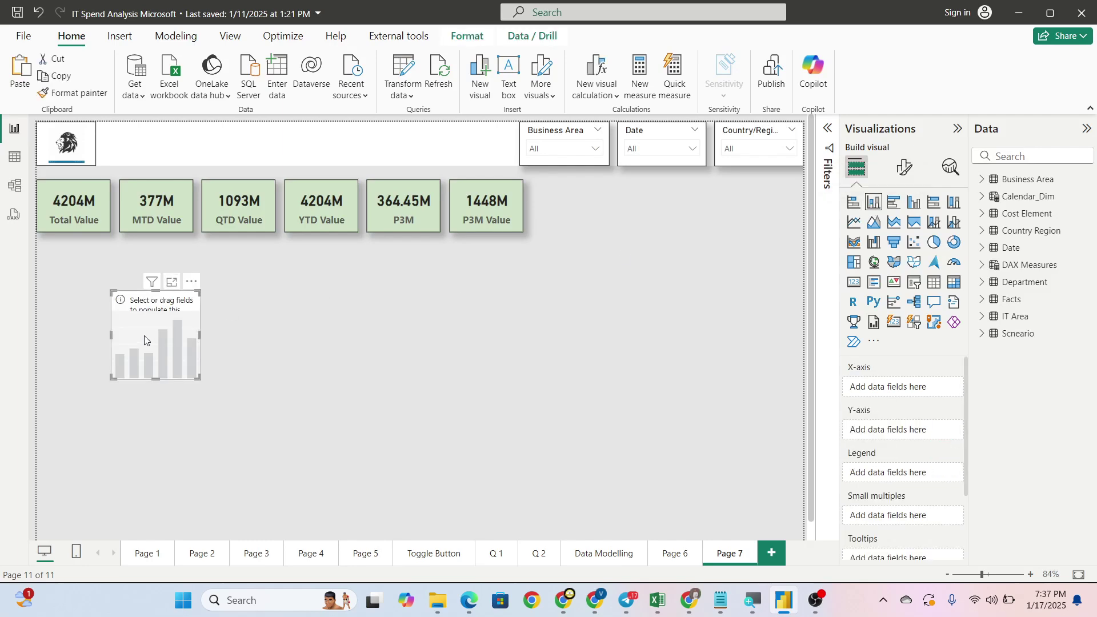
drag(145, 336, 84, 312)
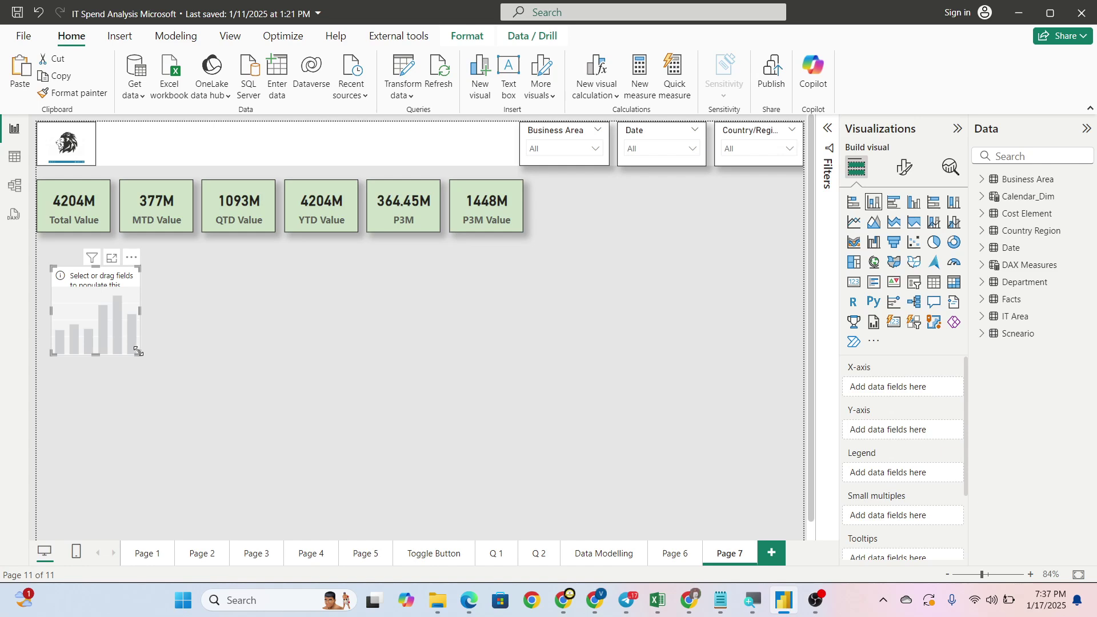
drag(137, 351, 262, 408)
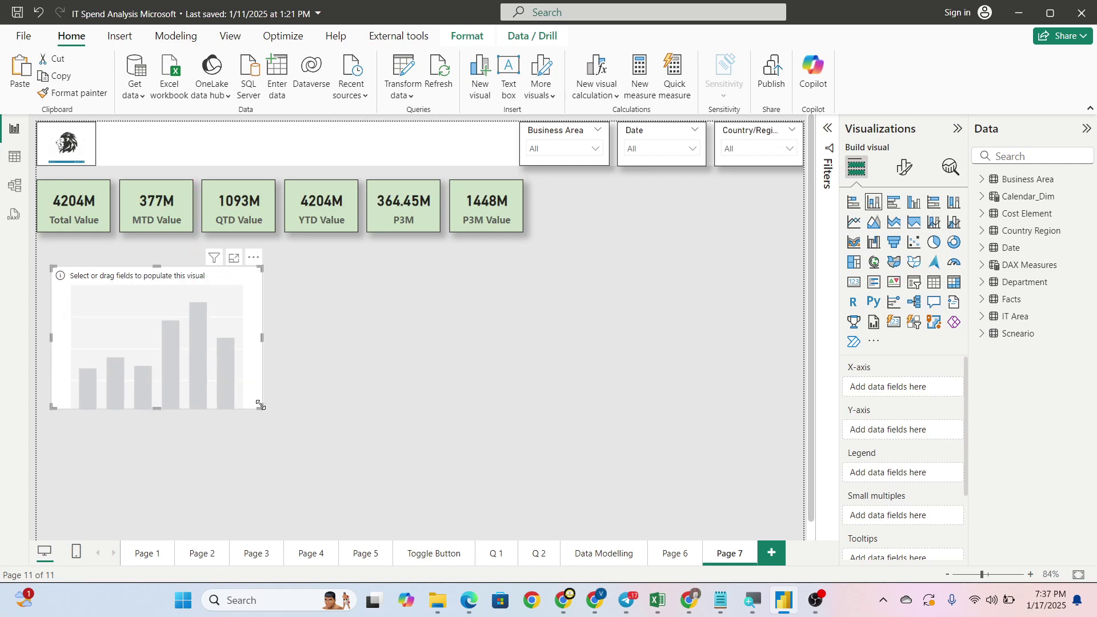
Step: Plot Sum of Value by Cost element name, widening the chart at the page's left edge
click(986, 213)
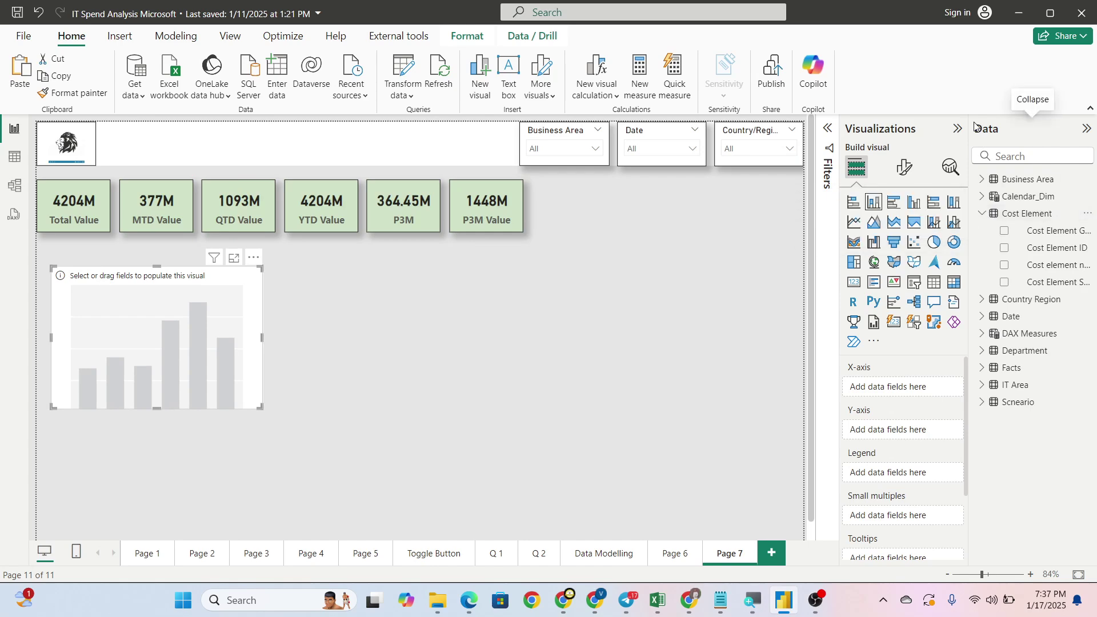
drag(968, 283, 893, 288)
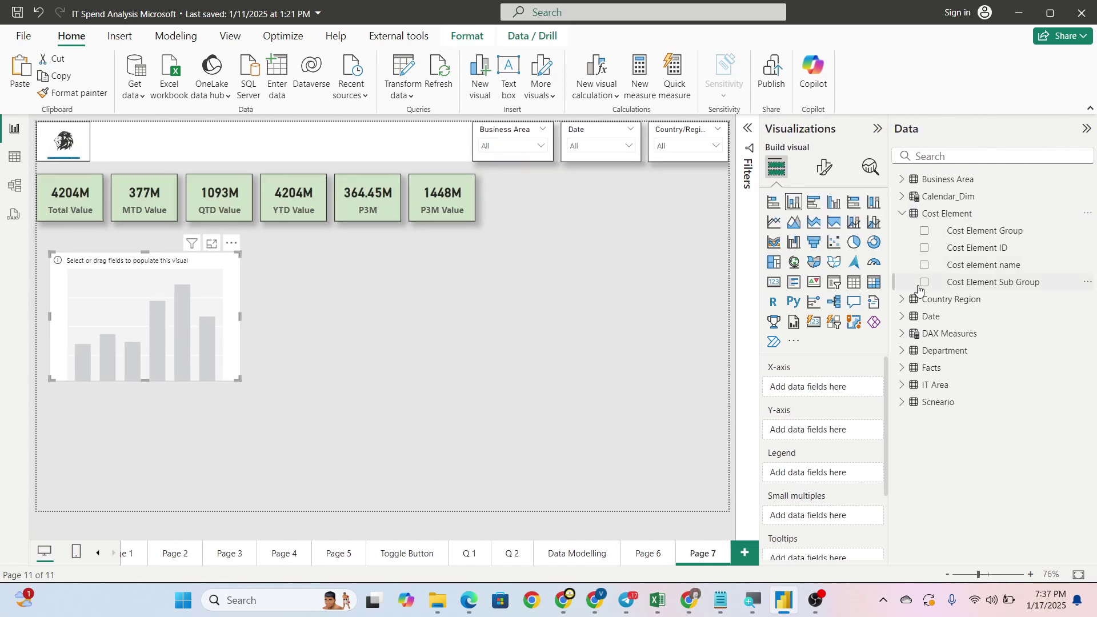
click(924, 266)
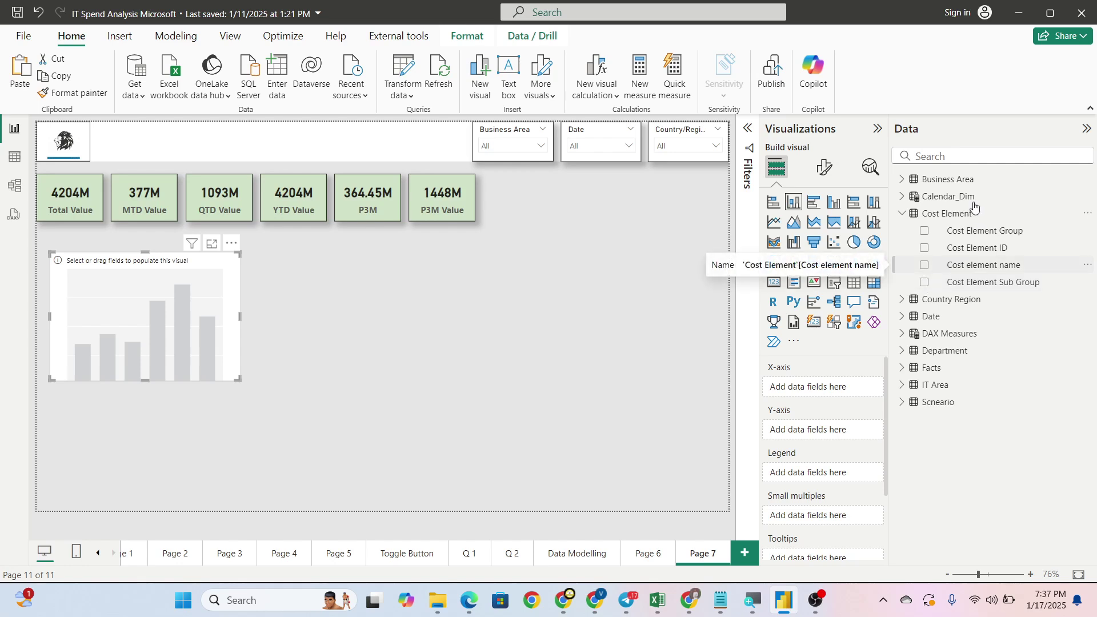
click(932, 157)
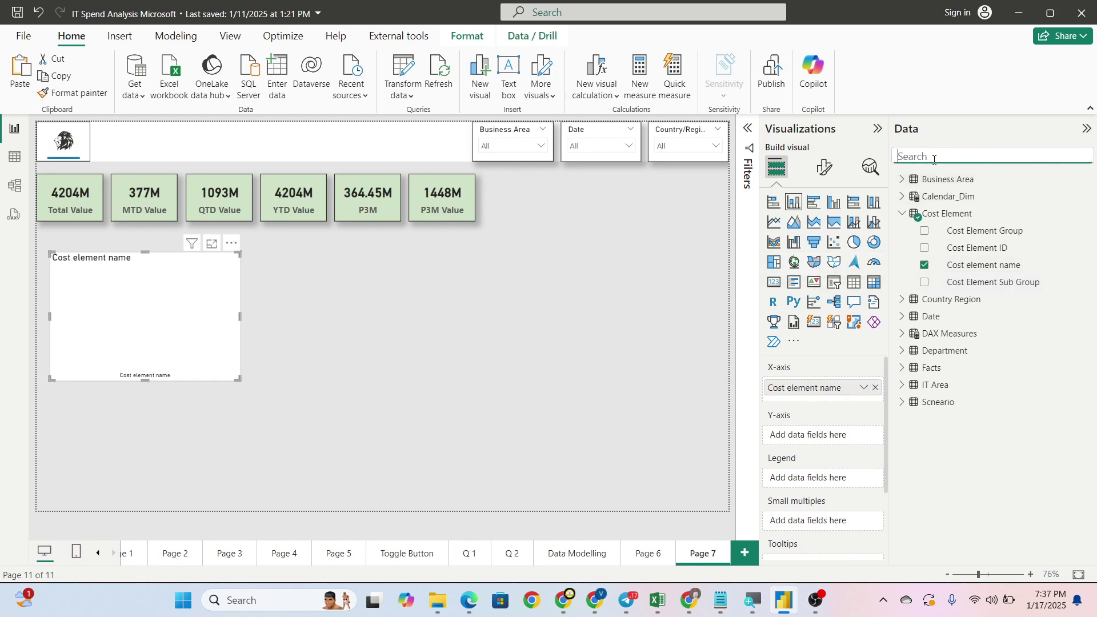
text(value)
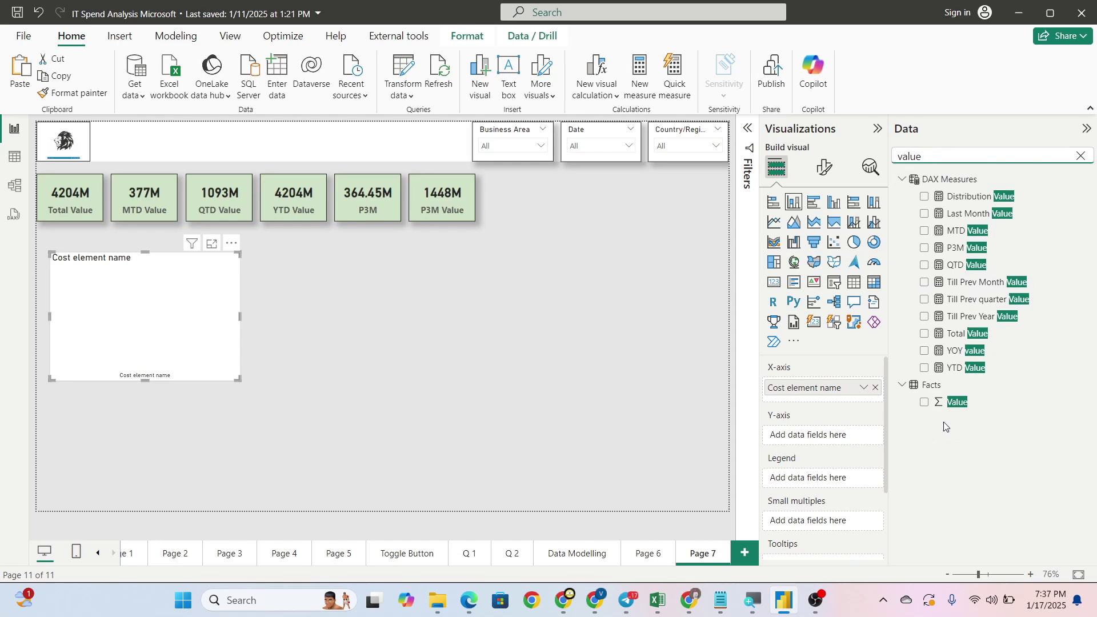
click(923, 402)
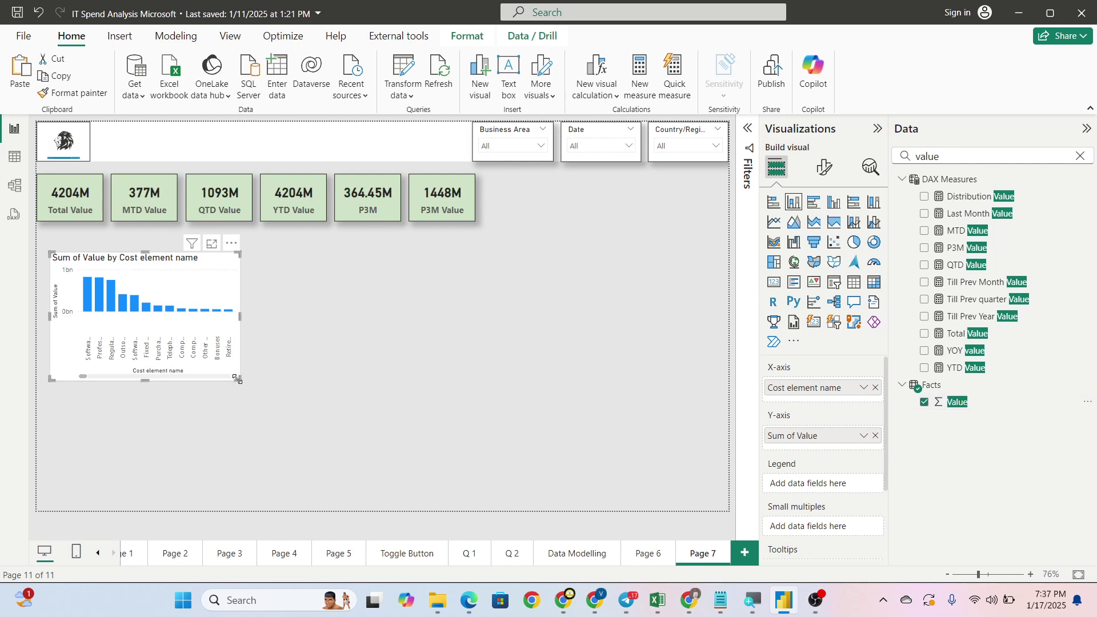
drag(239, 379, 400, 373)
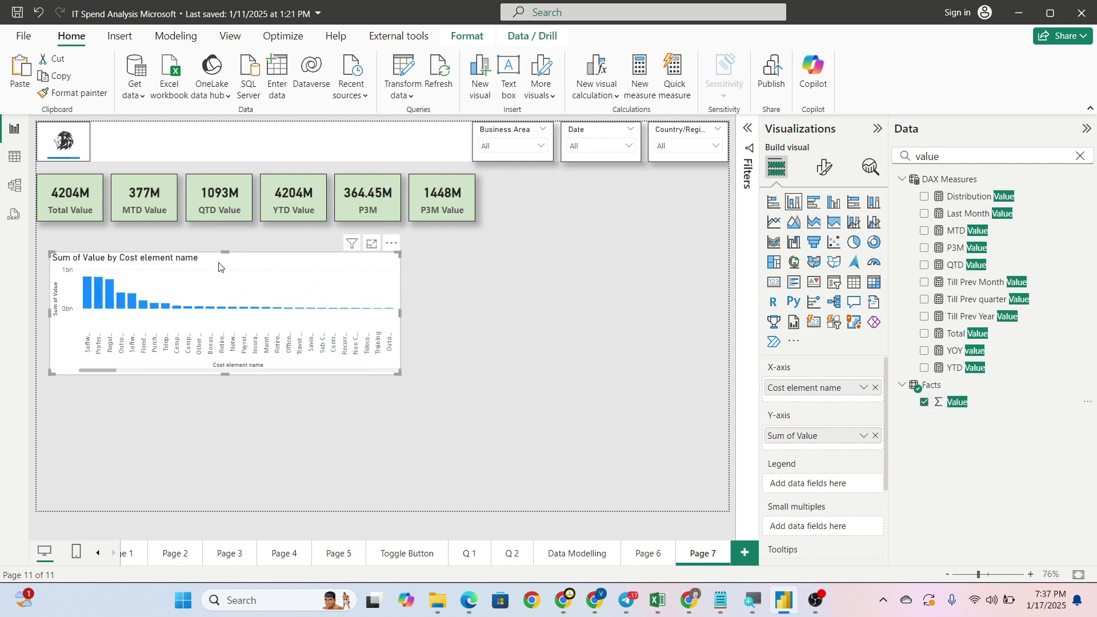
drag(221, 268, 180, 250)
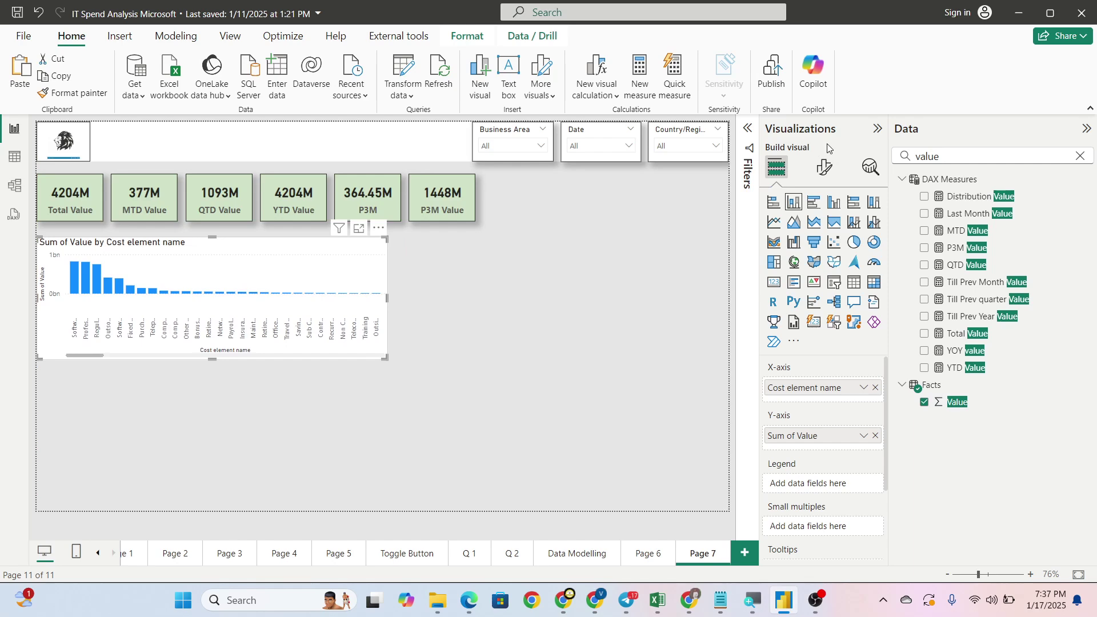
Step: Filter the chart to the Top 10 Cost element names ranked by Value
click(743, 136)
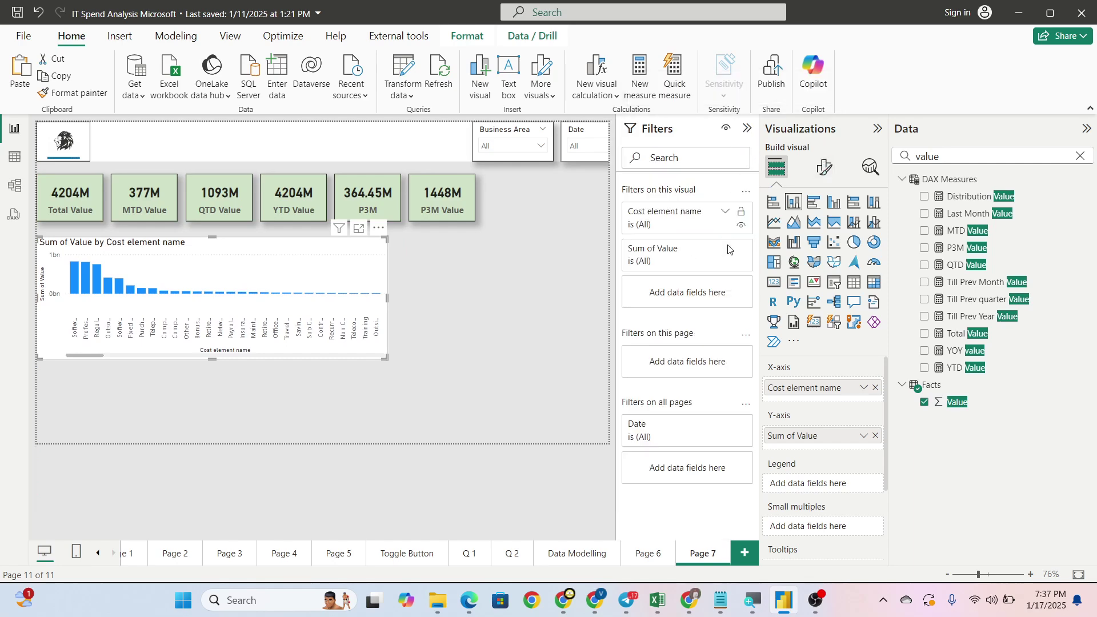
click(725, 212)
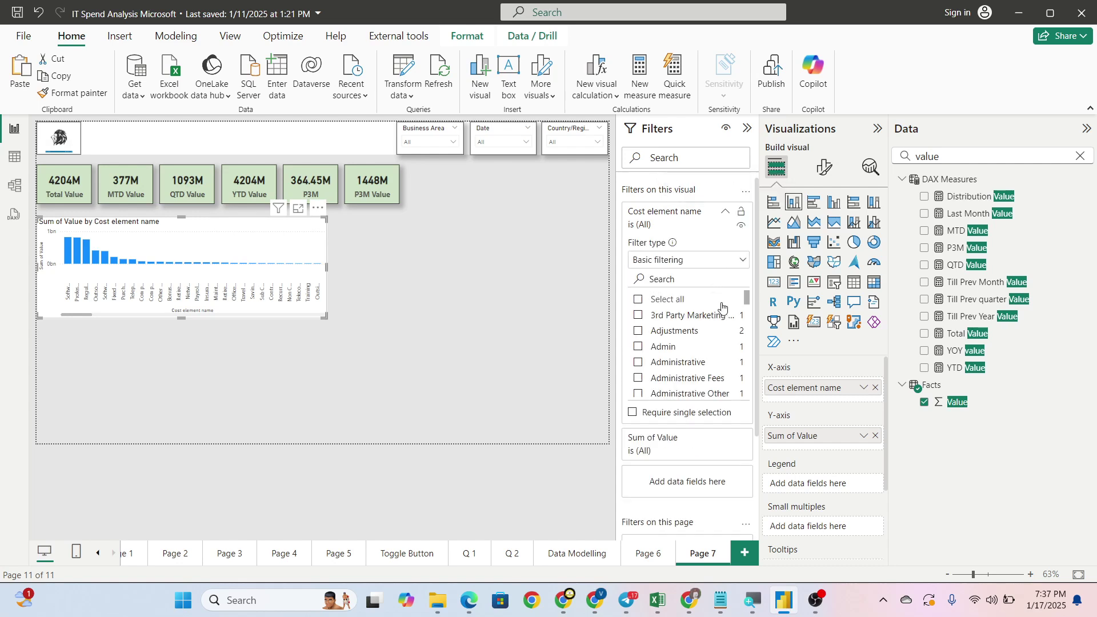
click(691, 265)
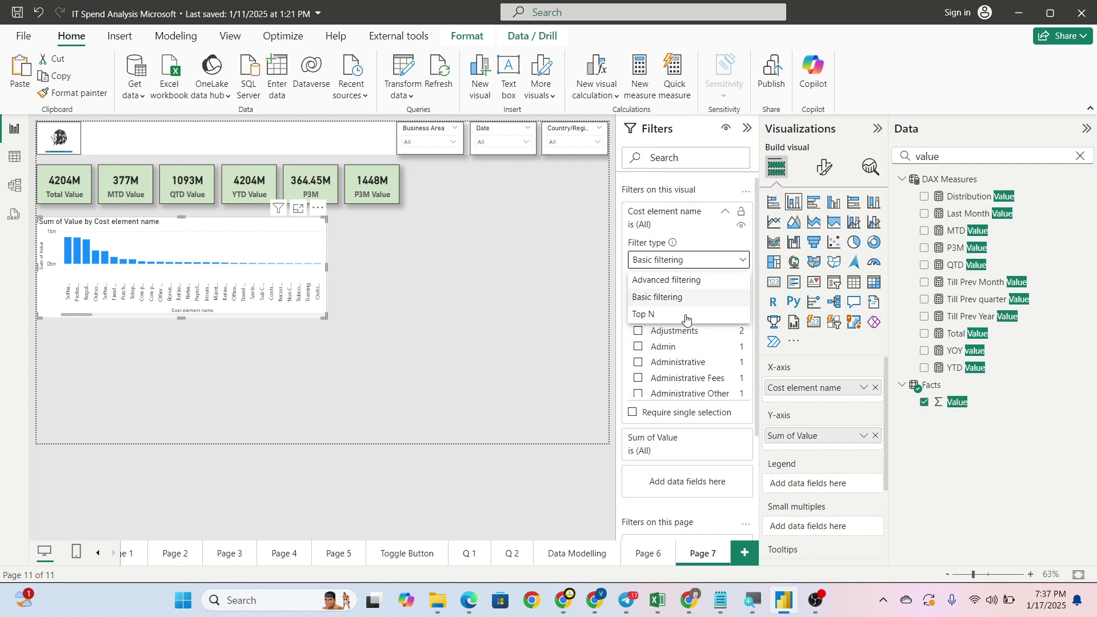
click(686, 315)
text(10)
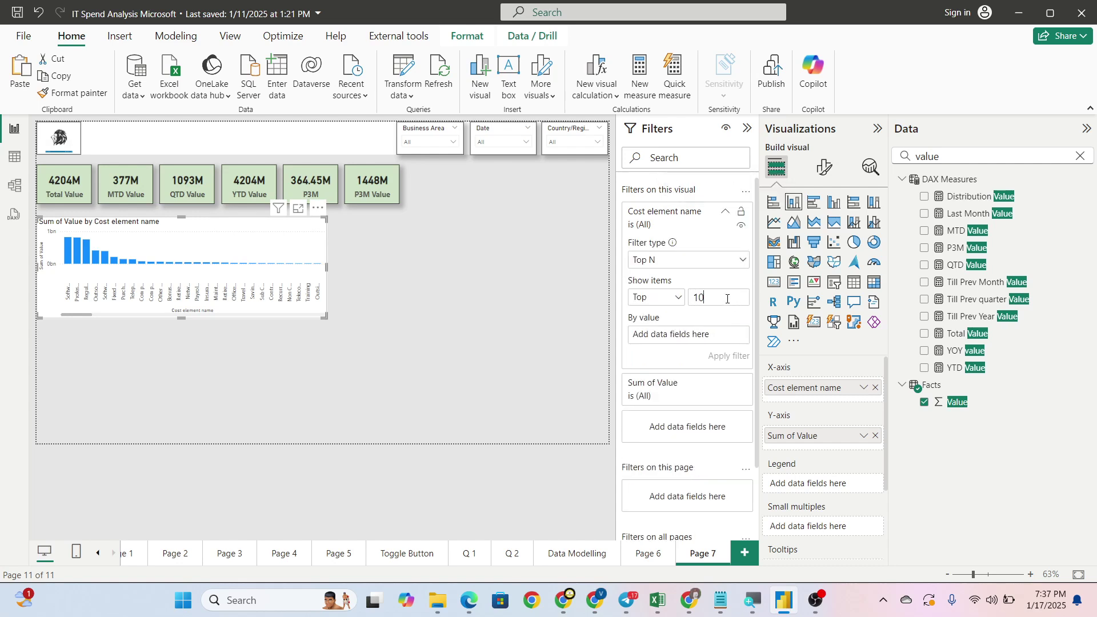
drag(985, 400, 739, 341)
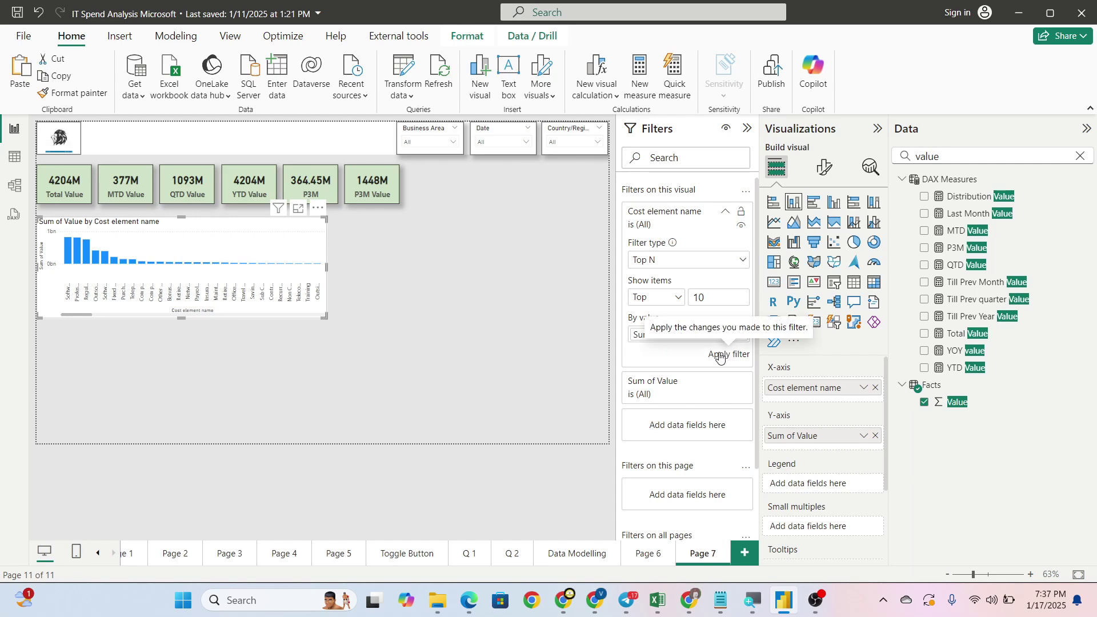
click(719, 355)
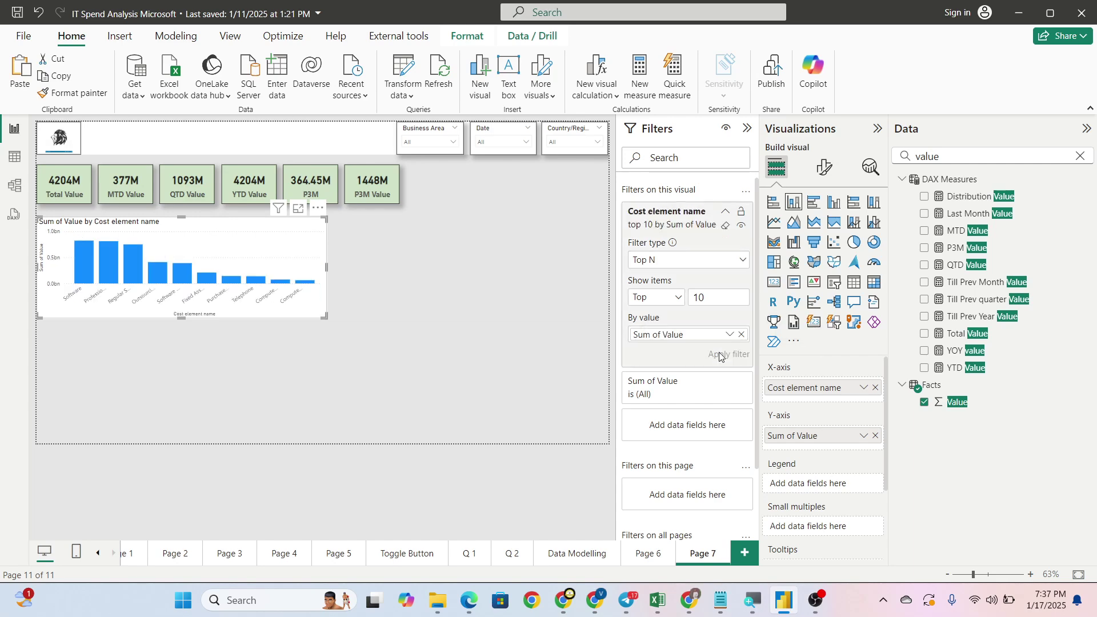
click(746, 129)
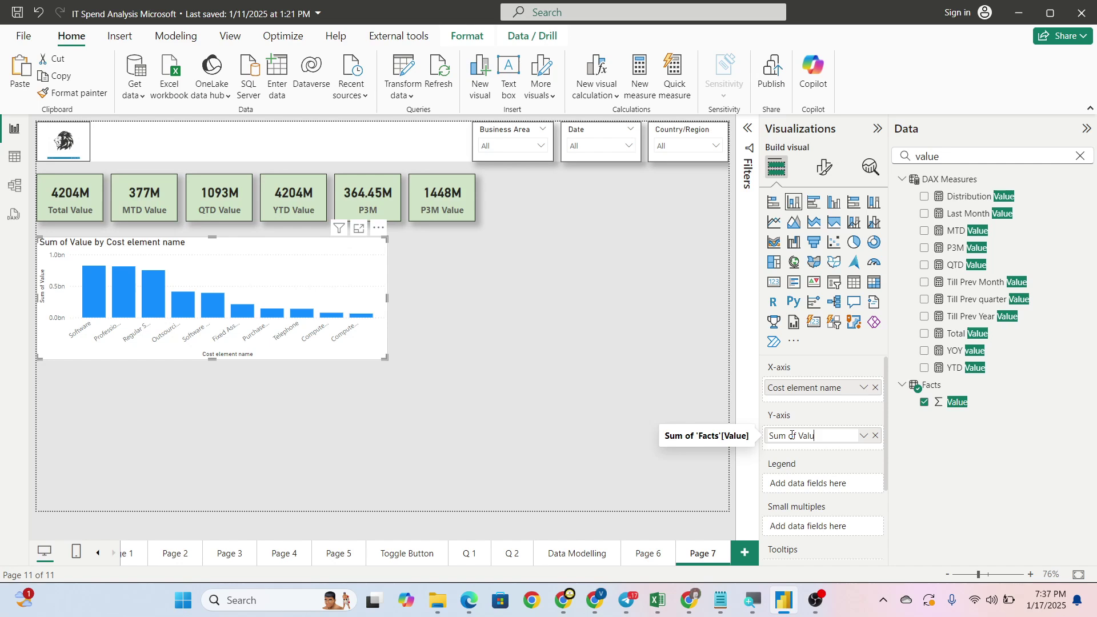
Step: Rename the Sum of Value measure to 'Total Value' and return to the report page
key(BackSpace)
key(BackSpace)
key(BackSpace)
key(Return)
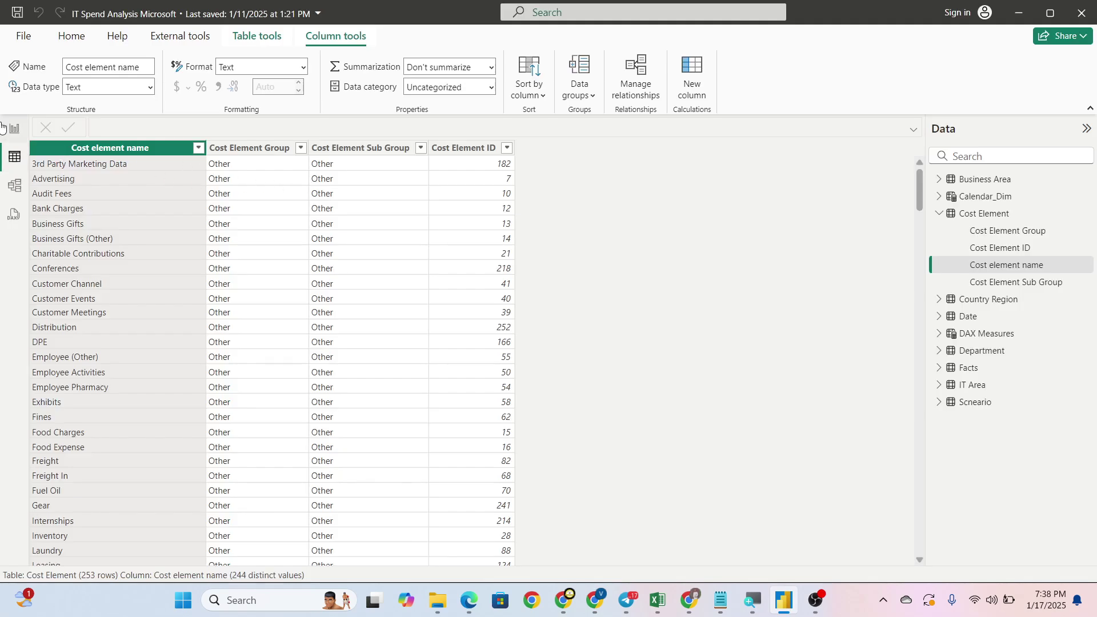
click(14, 128)
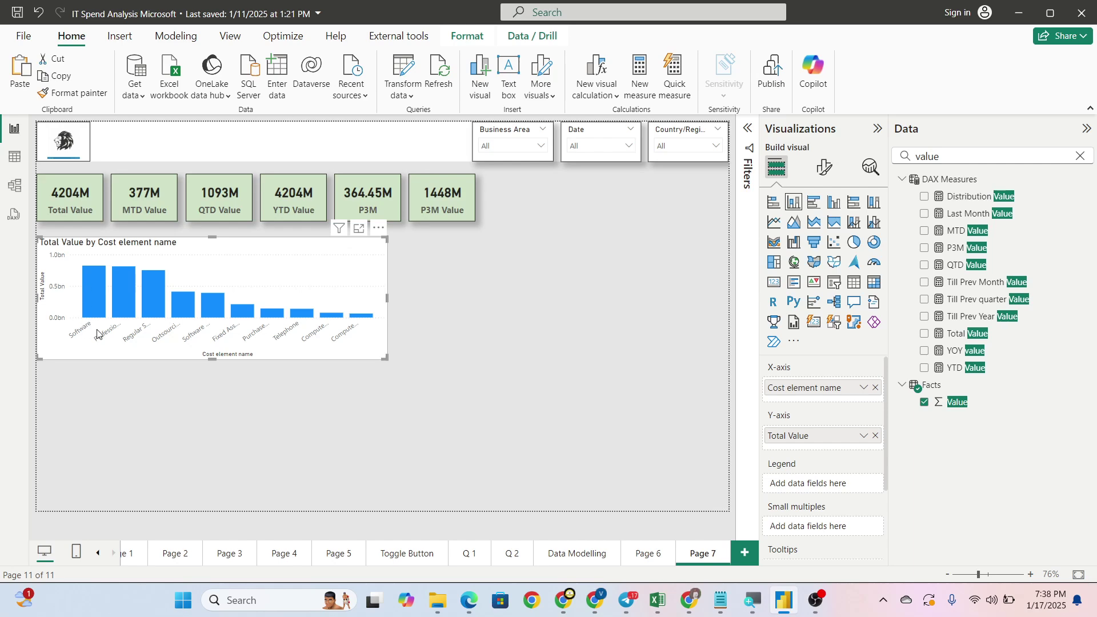
click(359, 228)
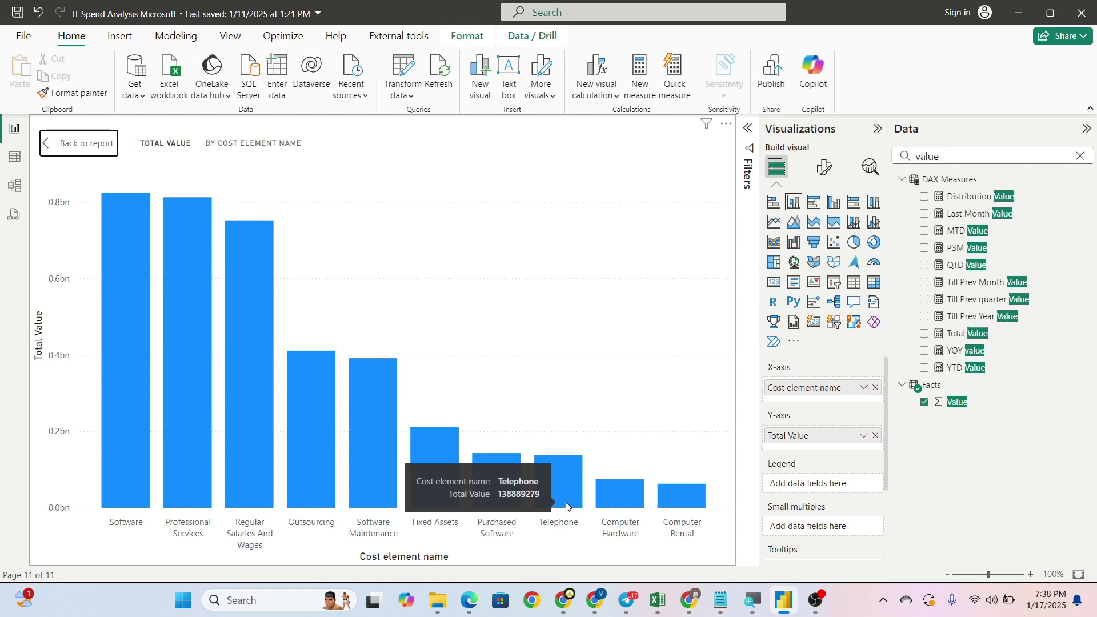
mouse_move(188, 352)
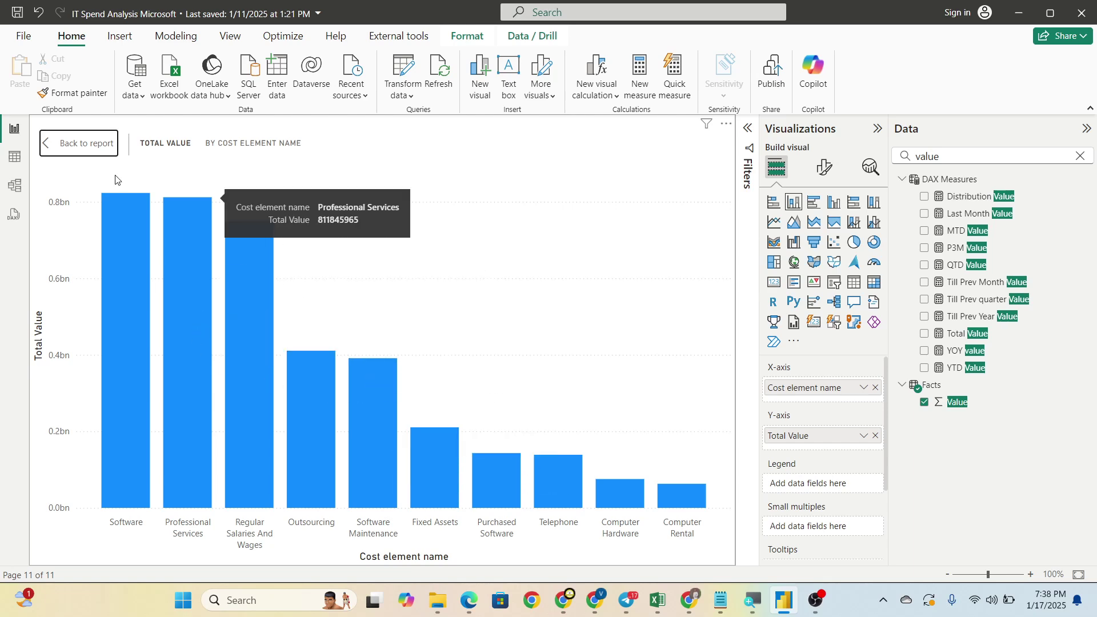
Step: Open the Groups dialog for Cost element name from Data view
click(71, 150)
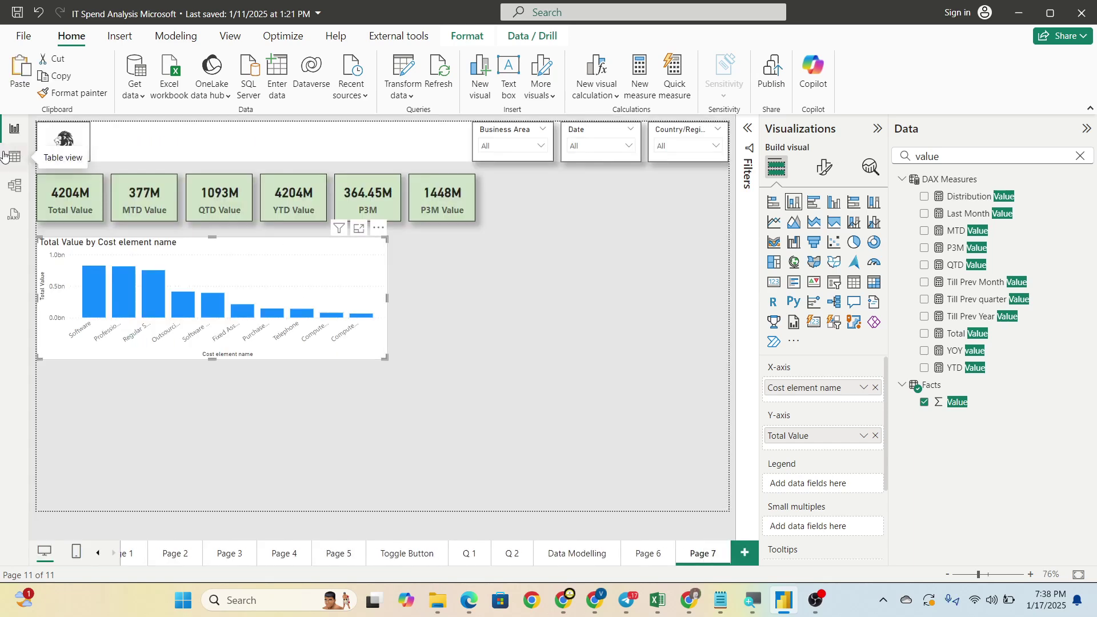
click(14, 157)
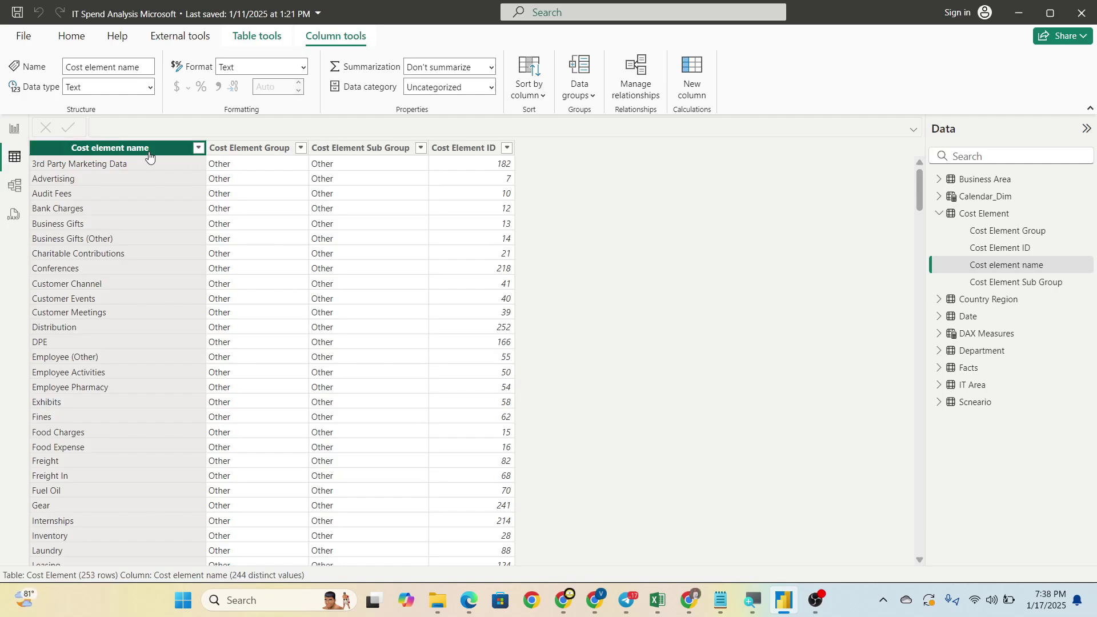
click(567, 100)
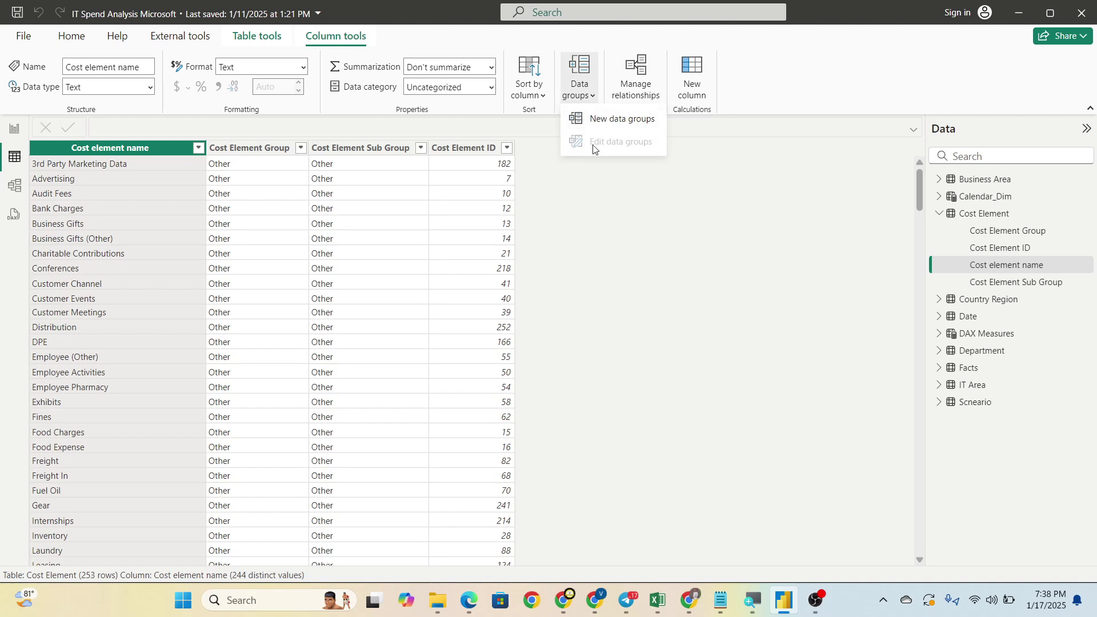
click(603, 125)
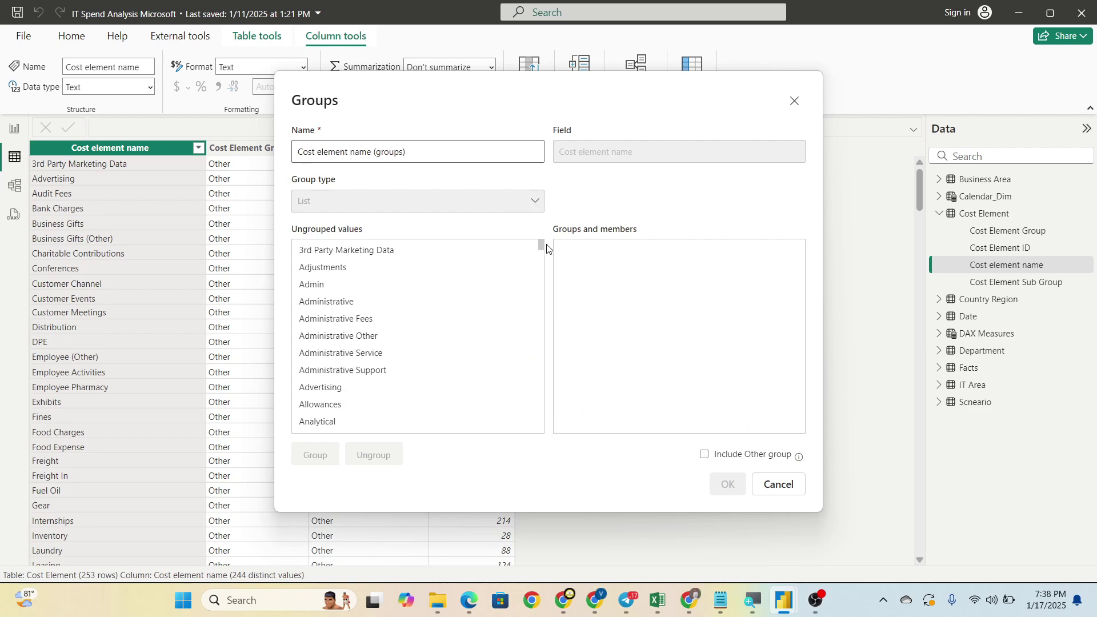
drag(541, 243, 539, 347)
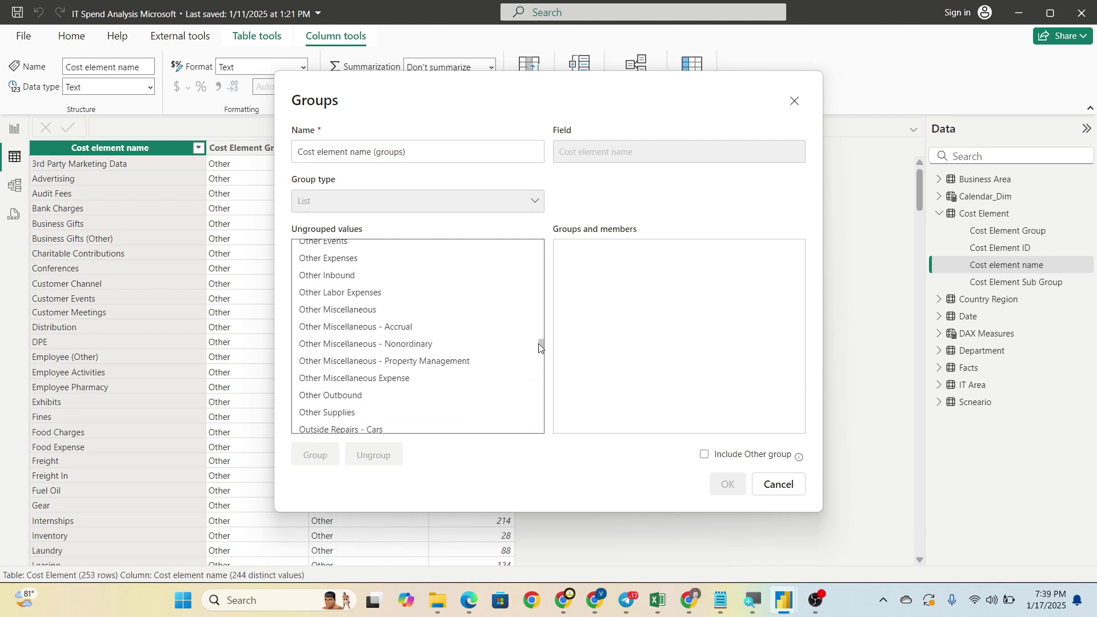
scroll(540, 346, down, 3)
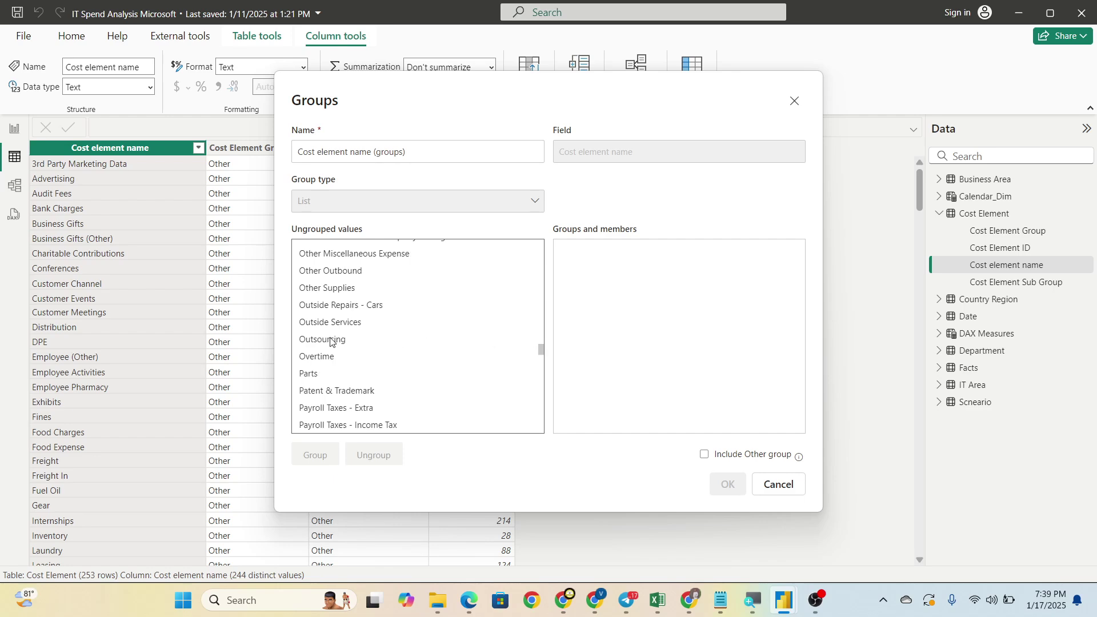
Step: Group the Outsourcing and Software cost elements together
click(331, 342)
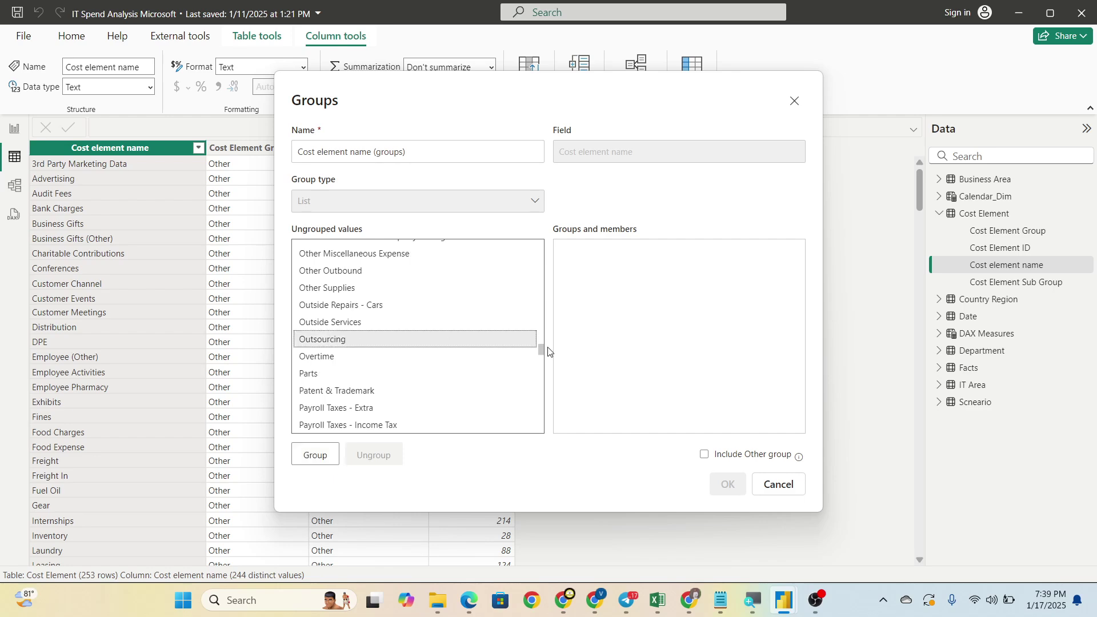
drag(540, 350, 542, 390)
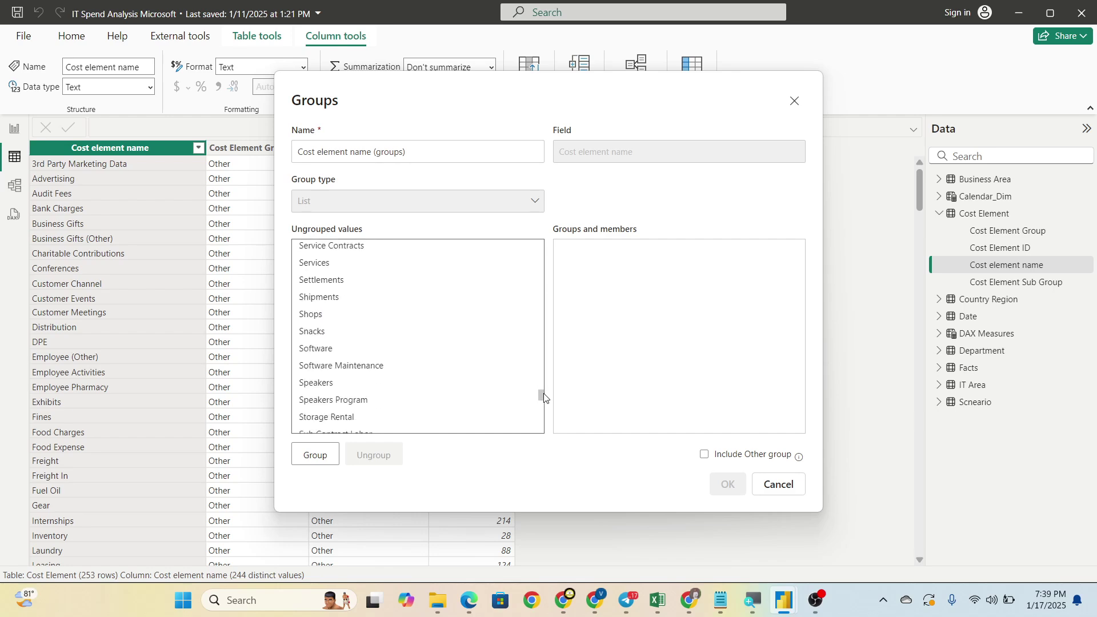
drag(542, 390, 542, 397)
ctrl+click(307, 315)
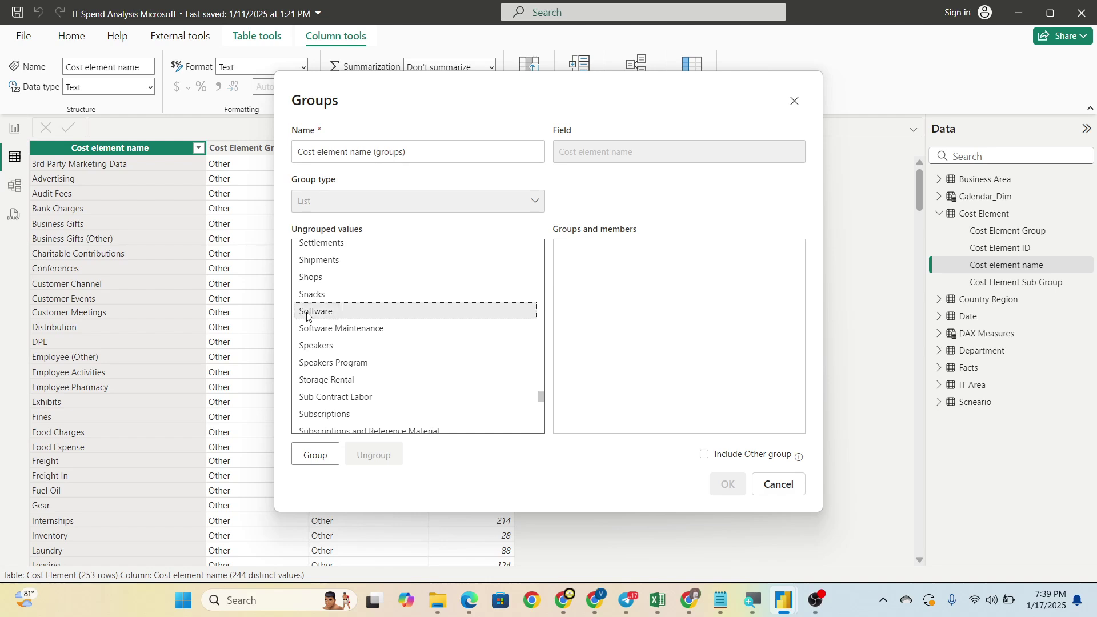
click(322, 453)
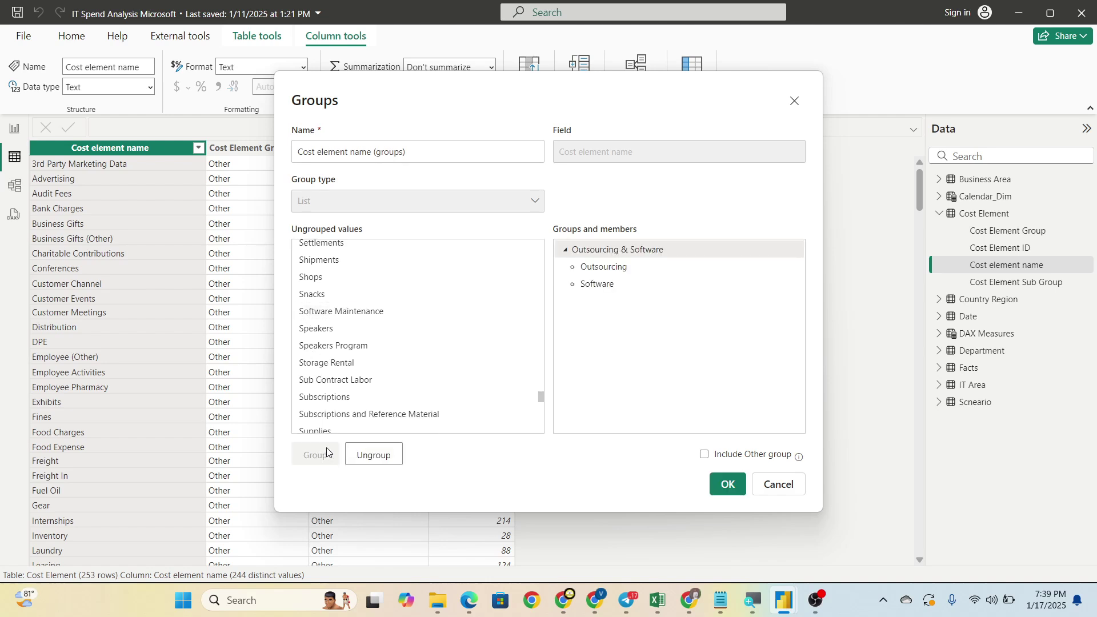
Step: Group Fixed Assets with Telephone, include an Other group, and confirm the grouping
click(411, 262)
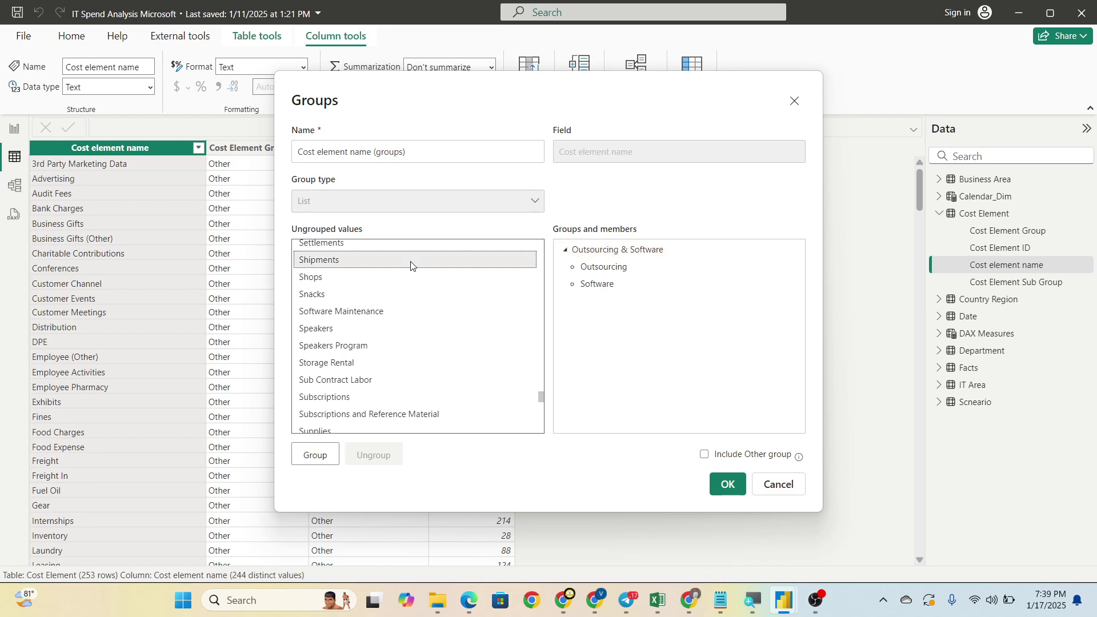
drag(540, 398, 546, 428)
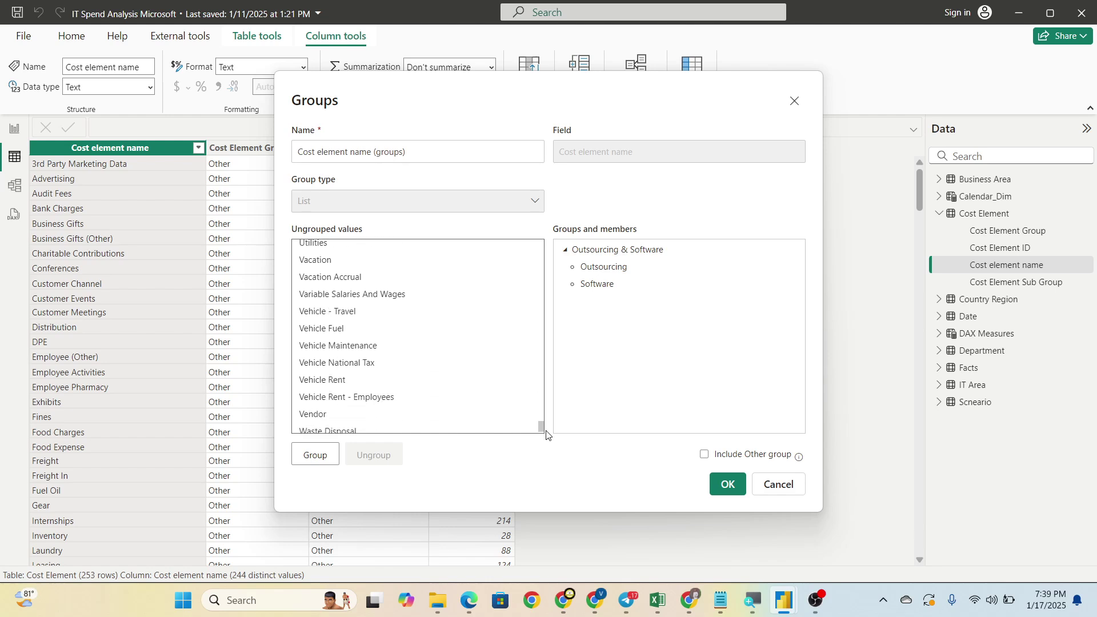
mouse_move(545, 427)
mouse_down()
mouse_move(535, 252)
mouse_move(537, 275)
mouse_up()
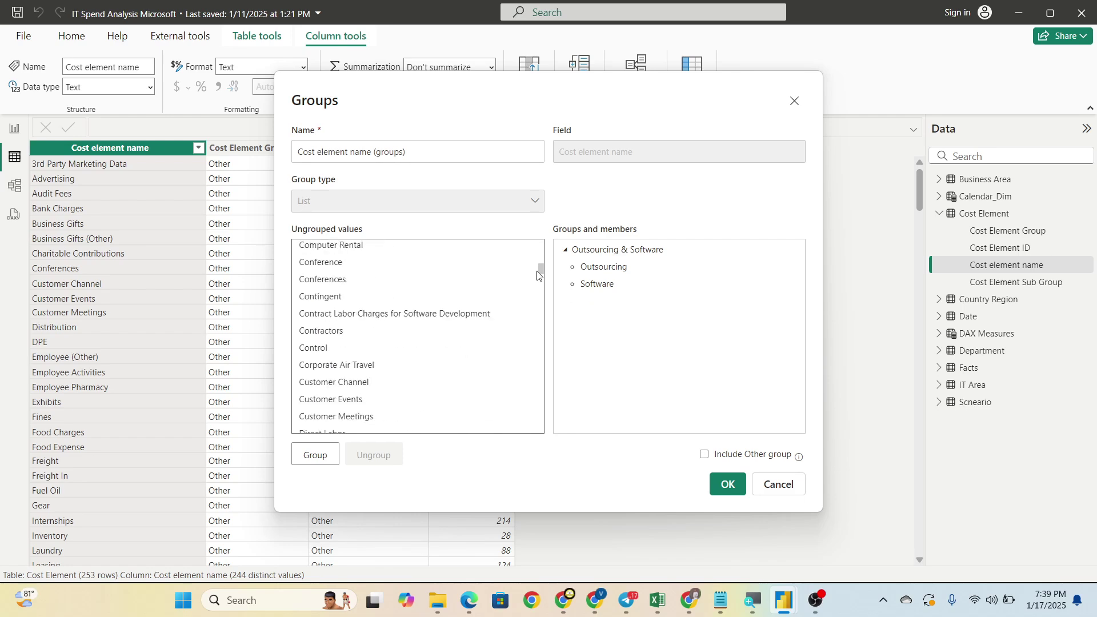
scroll(537, 275, down, 2)
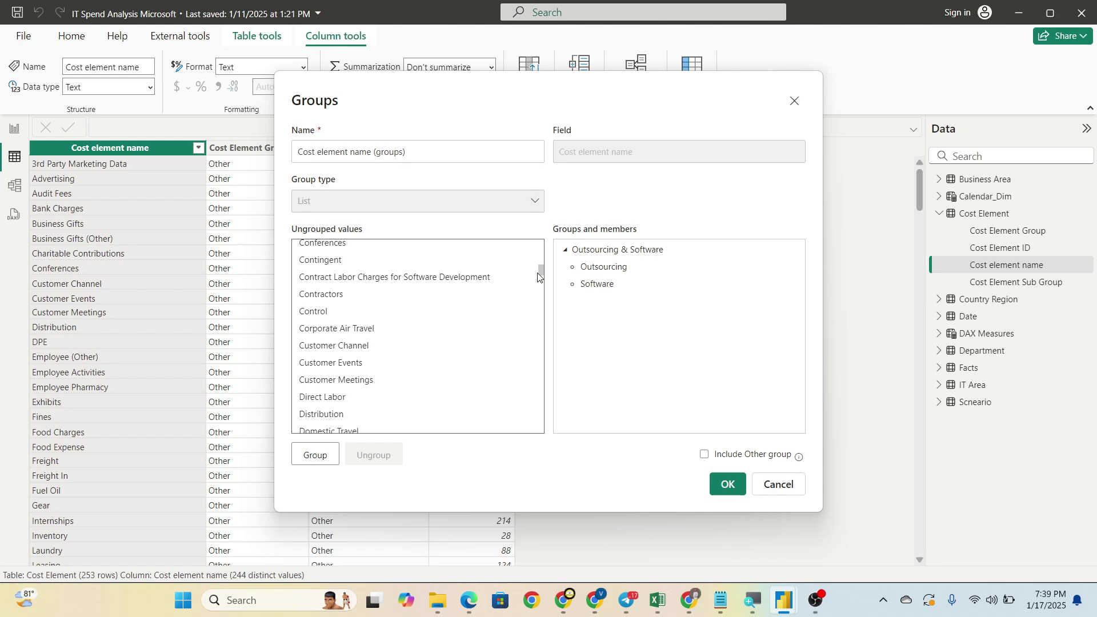
mouse_move(539, 275)
mouse_down()
mouse_move(539, 298)
mouse_move(539, 285)
mouse_up()
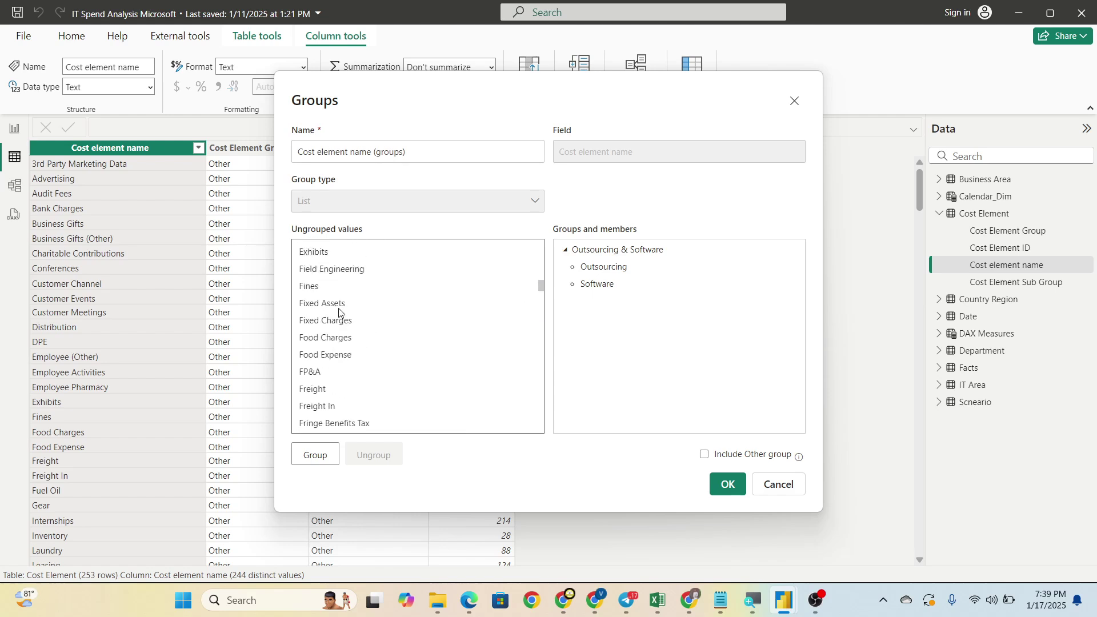
click(308, 305)
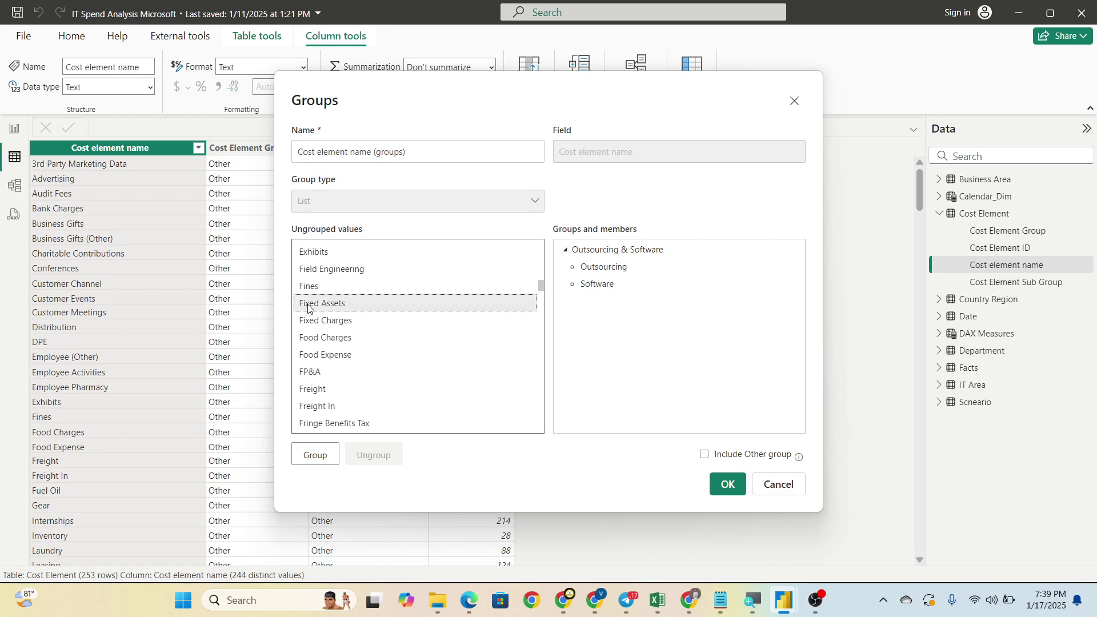
drag(541, 285, 550, 396)
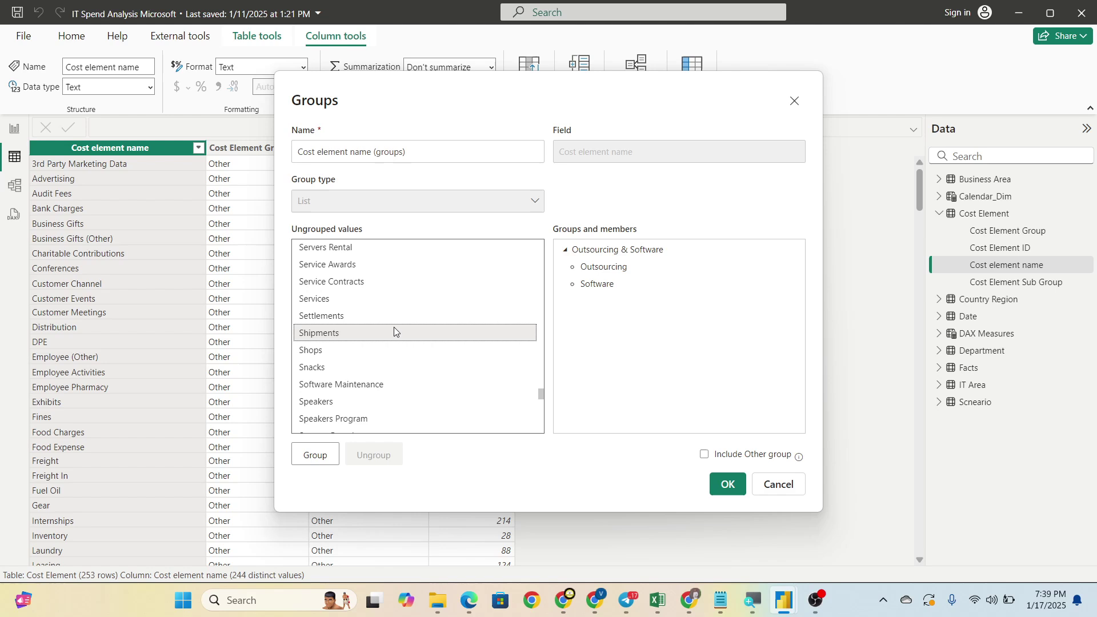
click(343, 319)
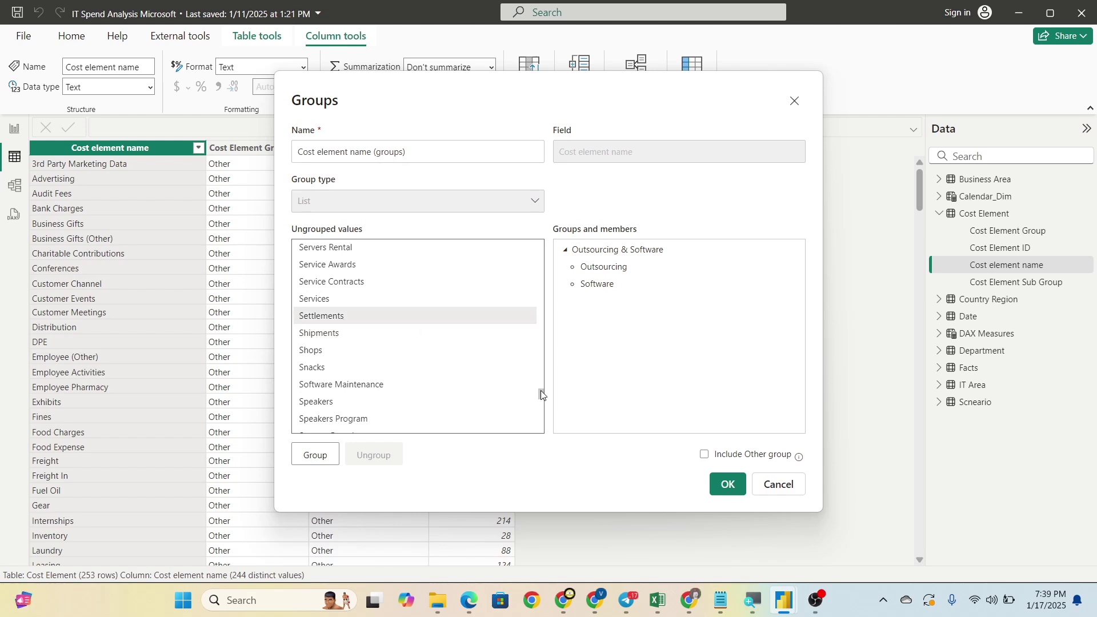
drag(543, 394, 540, 282)
click(348, 367)
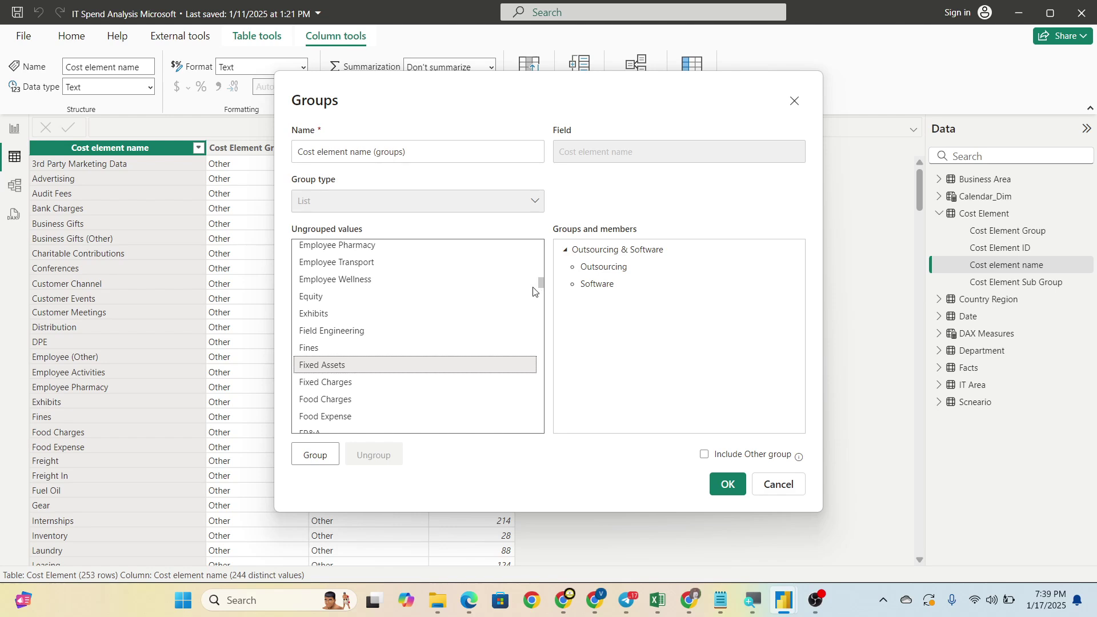
drag(540, 287, 547, 409)
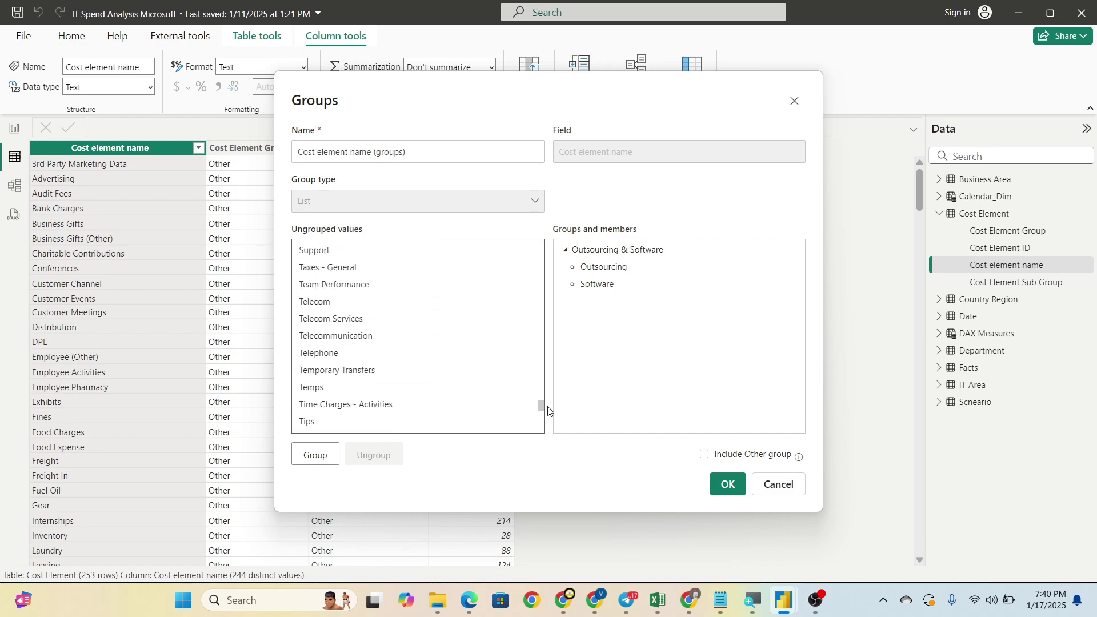
click(339, 359)
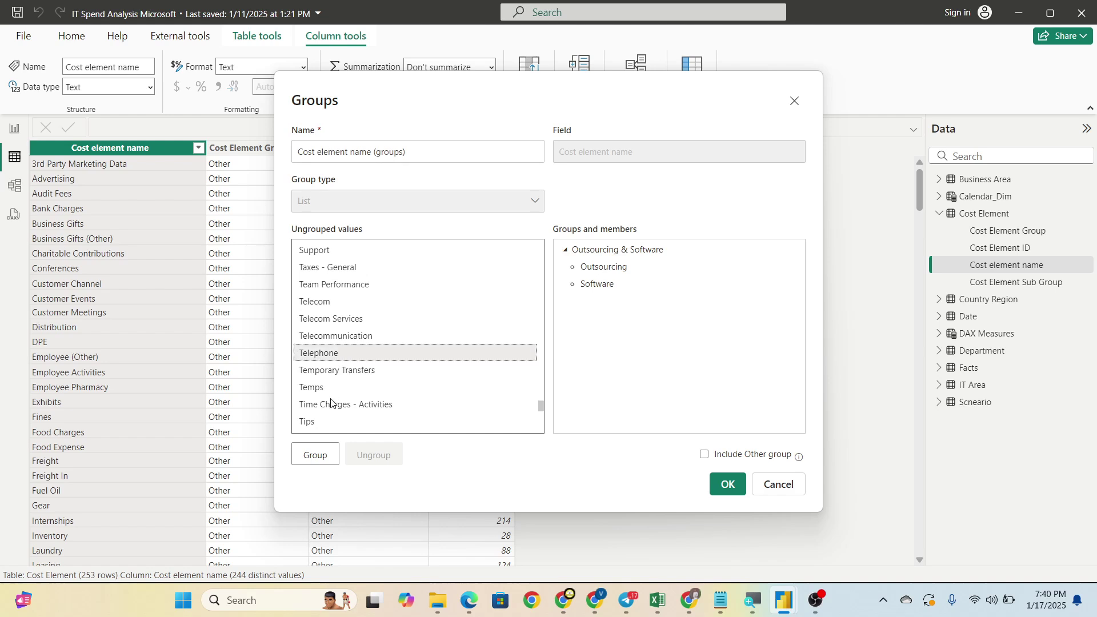
click(314, 454)
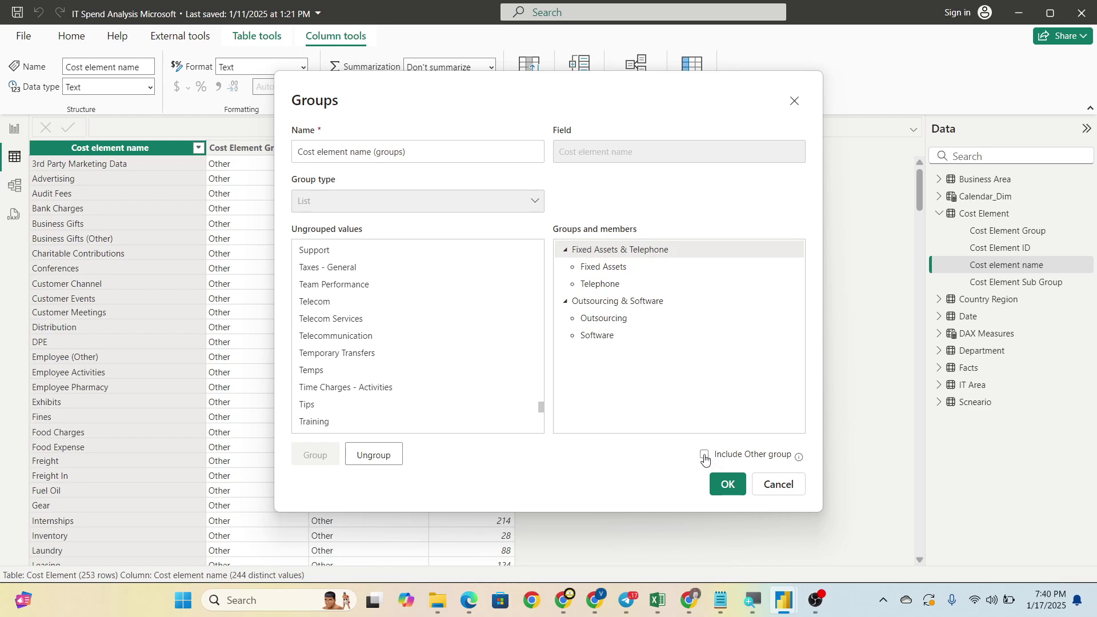
click(703, 457)
click(727, 485)
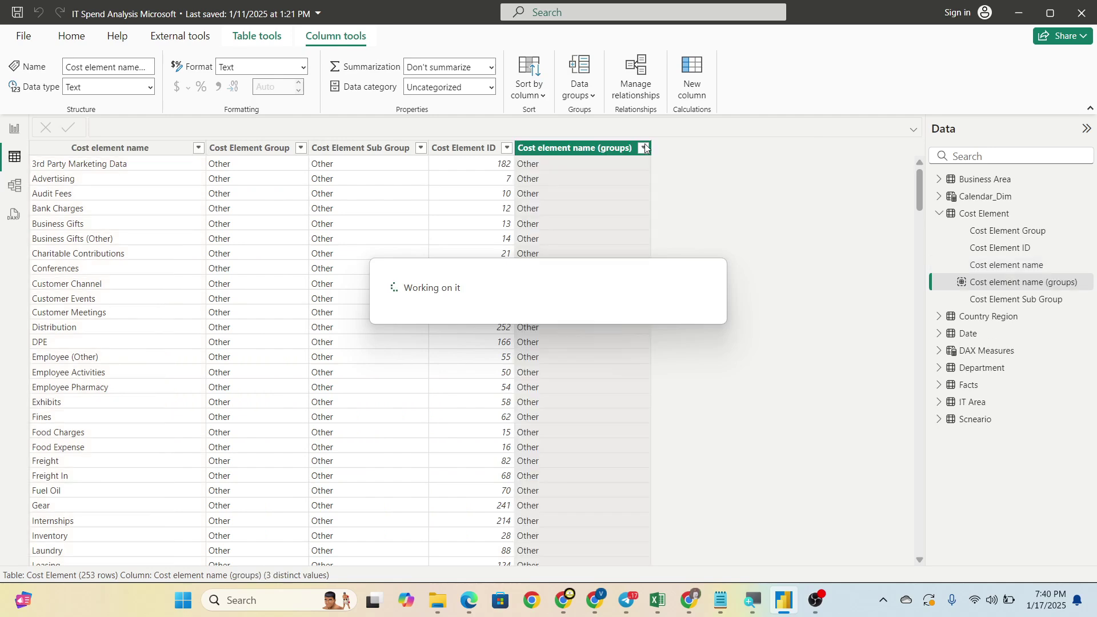
Step: Check the value list of the Cost element name (groups) column
click(645, 148)
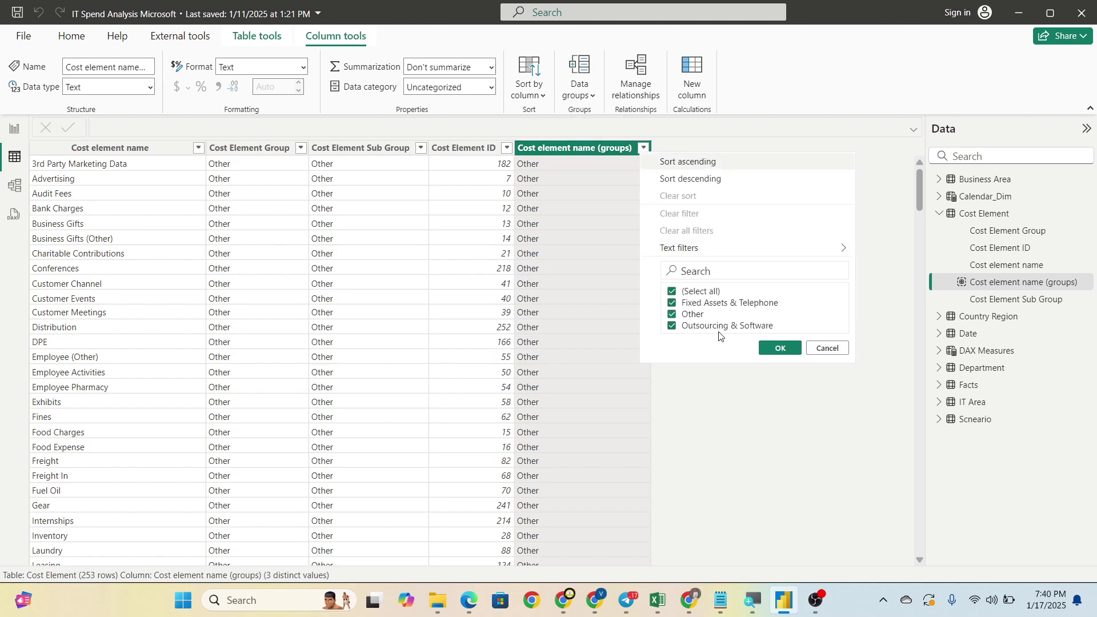
click(776, 349)
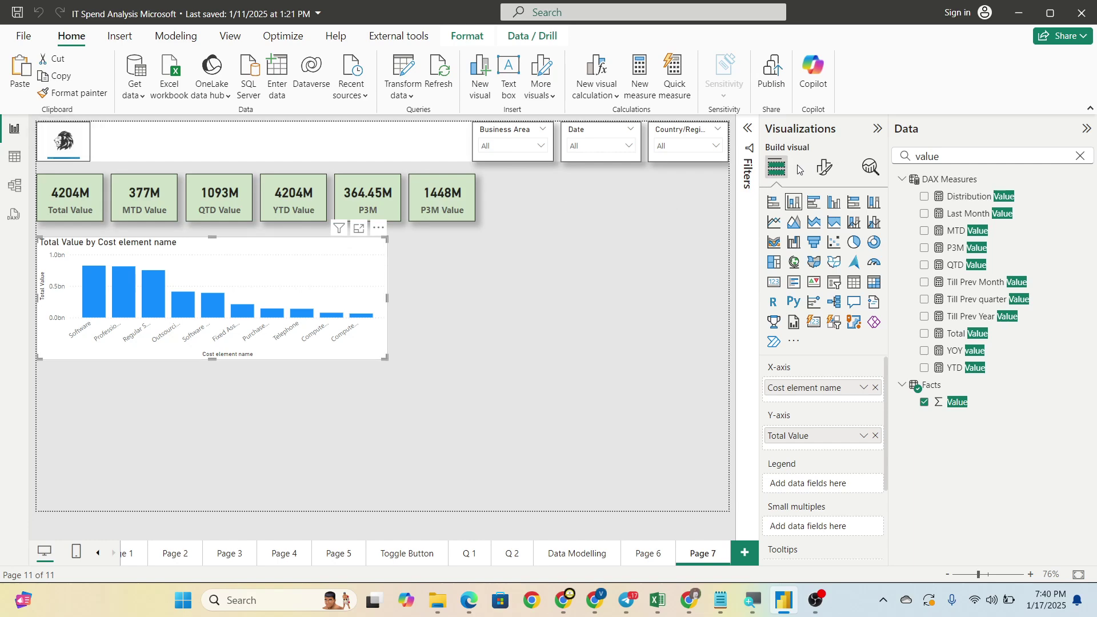
Step: Turn on data labels for the Total Value chart and paste a narrowed duplicate beside it
click(824, 167)
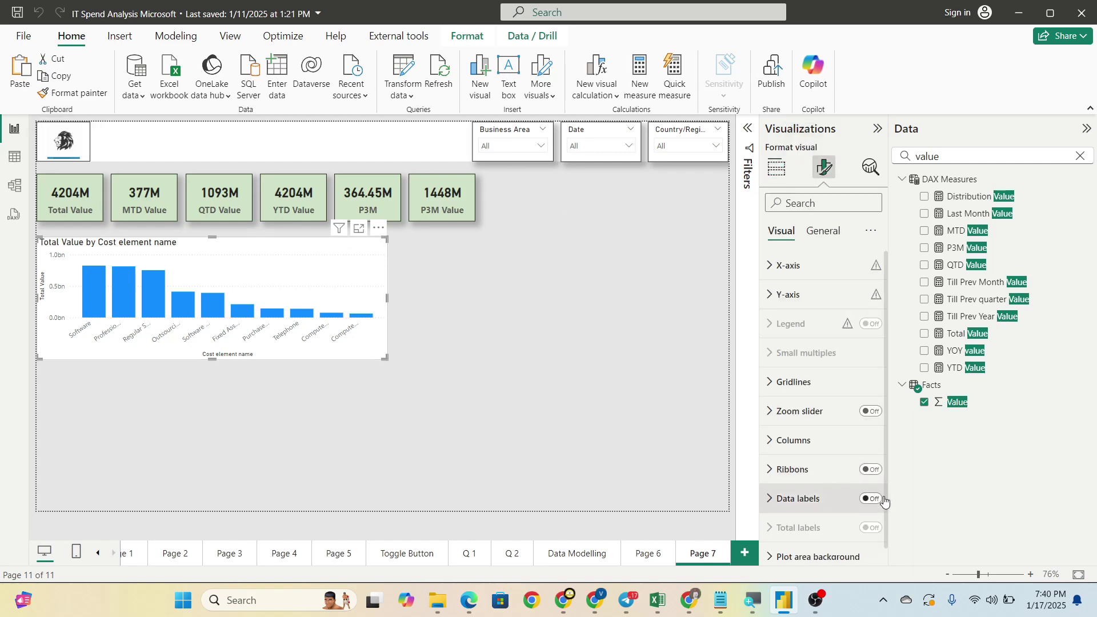
click(871, 498)
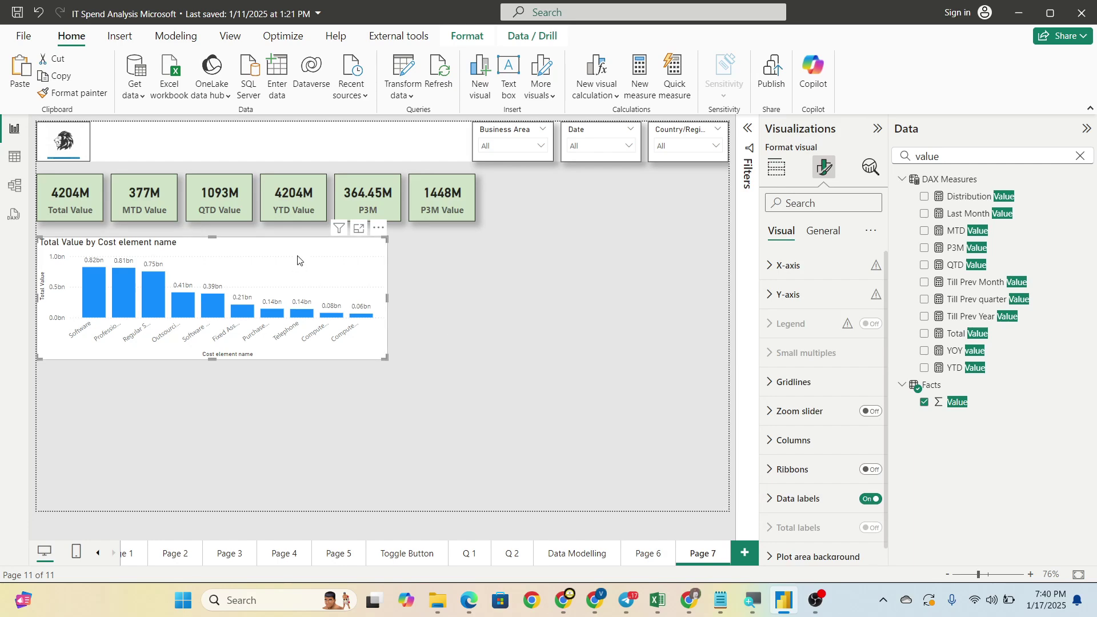
key(ctrl+c)
key(ctrl+v)
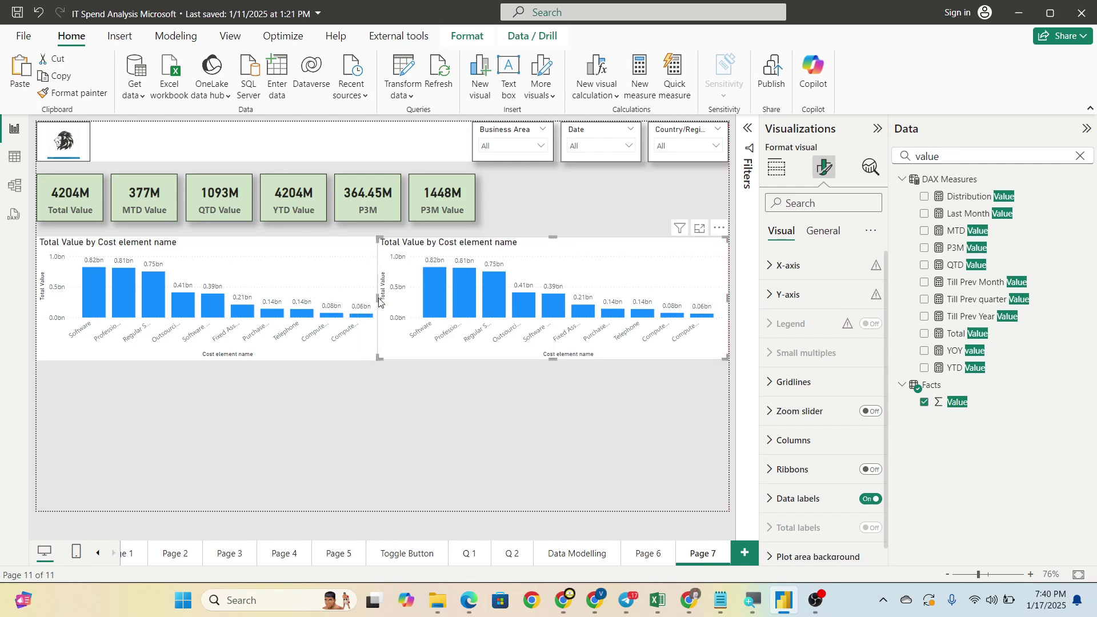
drag(373, 297, 410, 297)
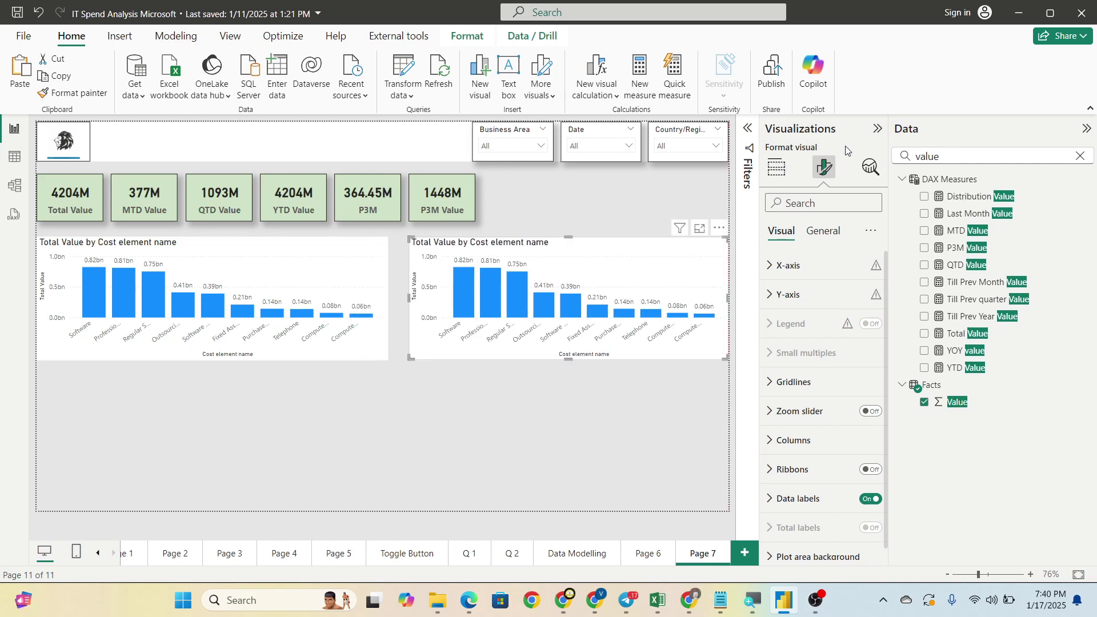
Step: Replace Cost element name with Cost element name (groups) on the duplicate chart's X-axis
click(776, 169)
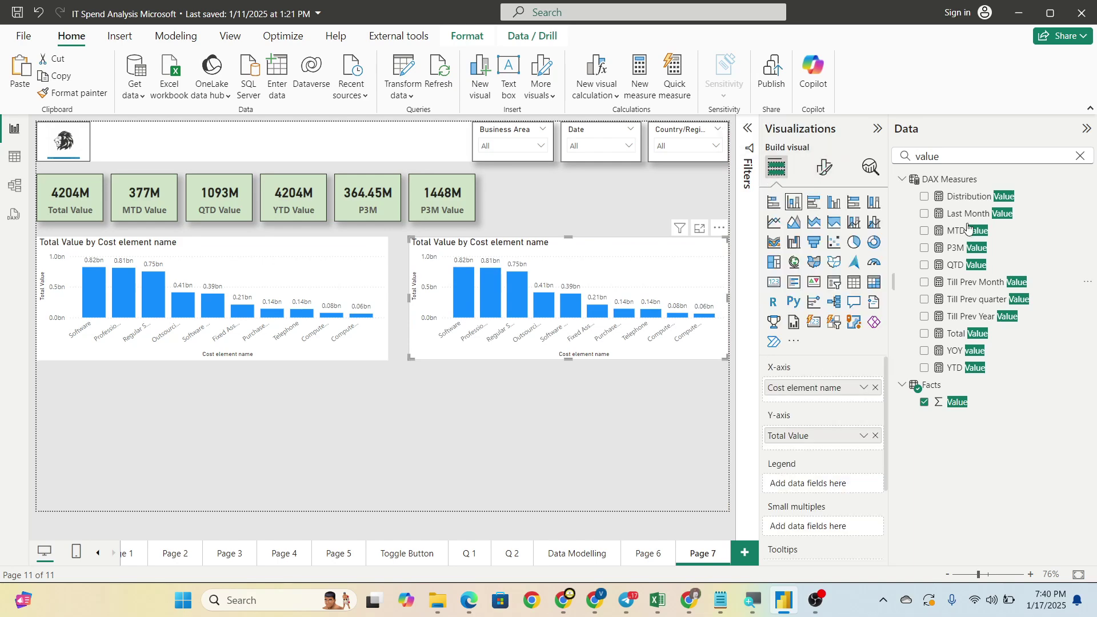
click(1080, 156)
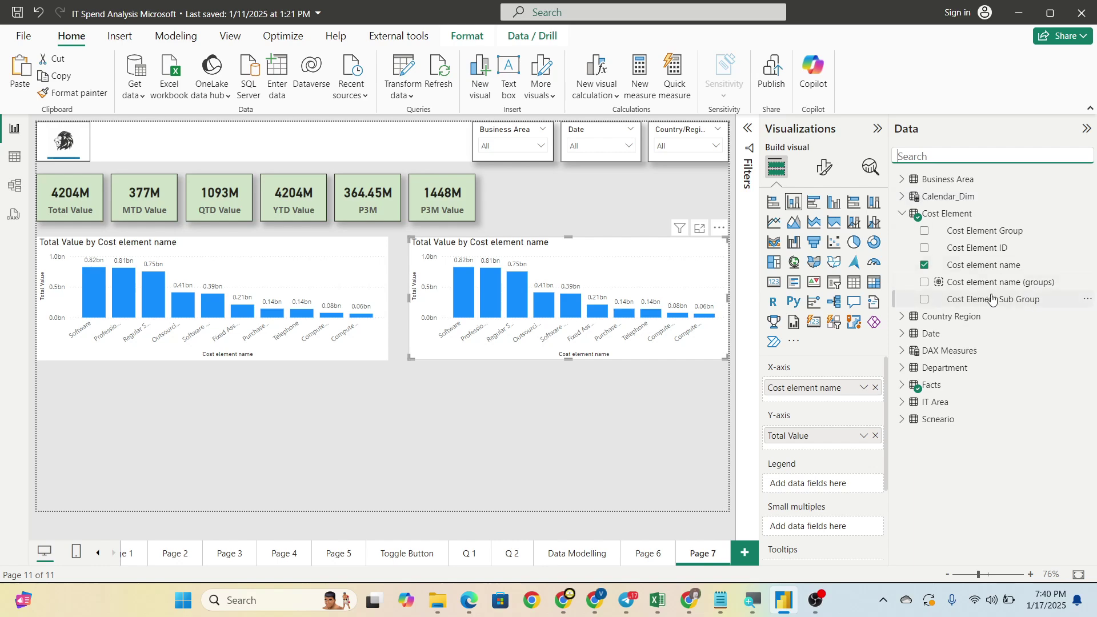
drag(867, 385, 977, 283)
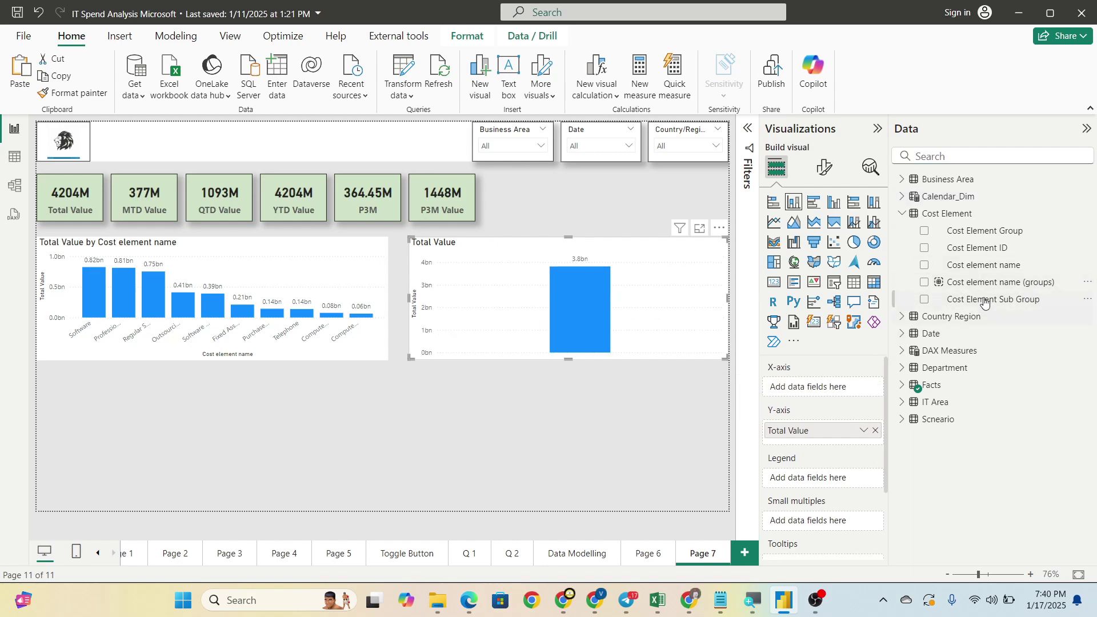
drag(984, 284, 830, 388)
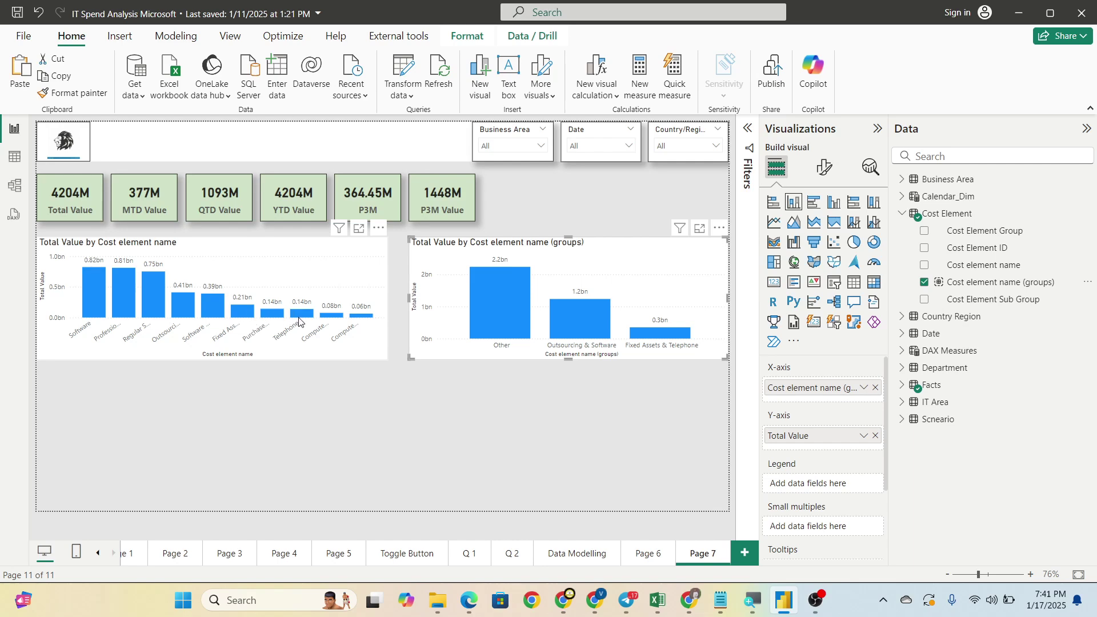
mouse_move(499, 308)
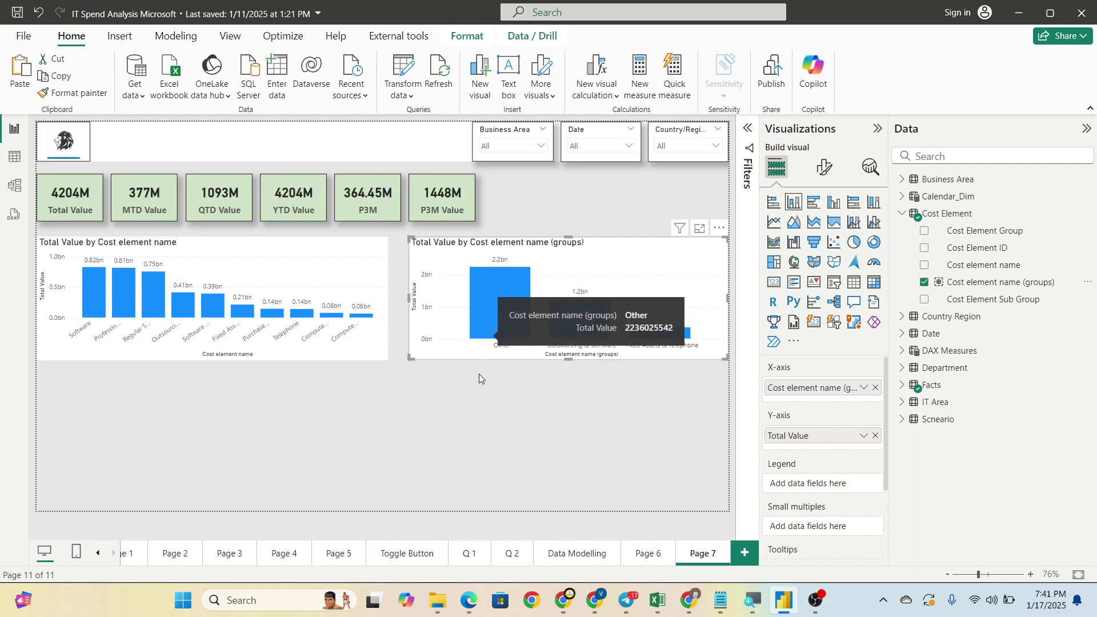
click(487, 409)
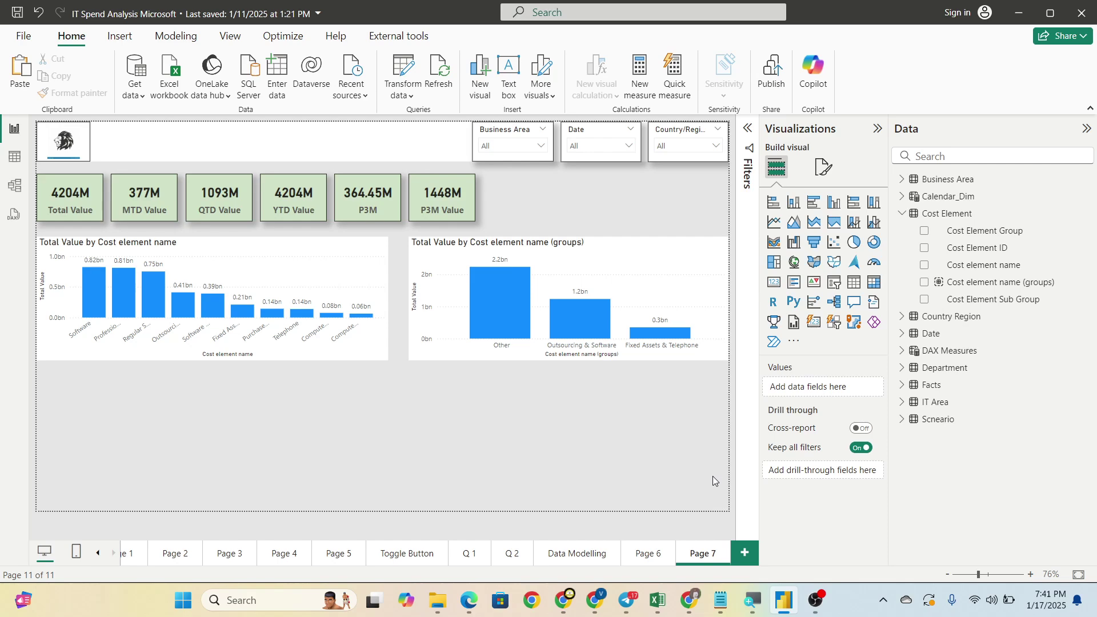
Step: Switch to the OBS recording window from the taskbar
click(815, 602)
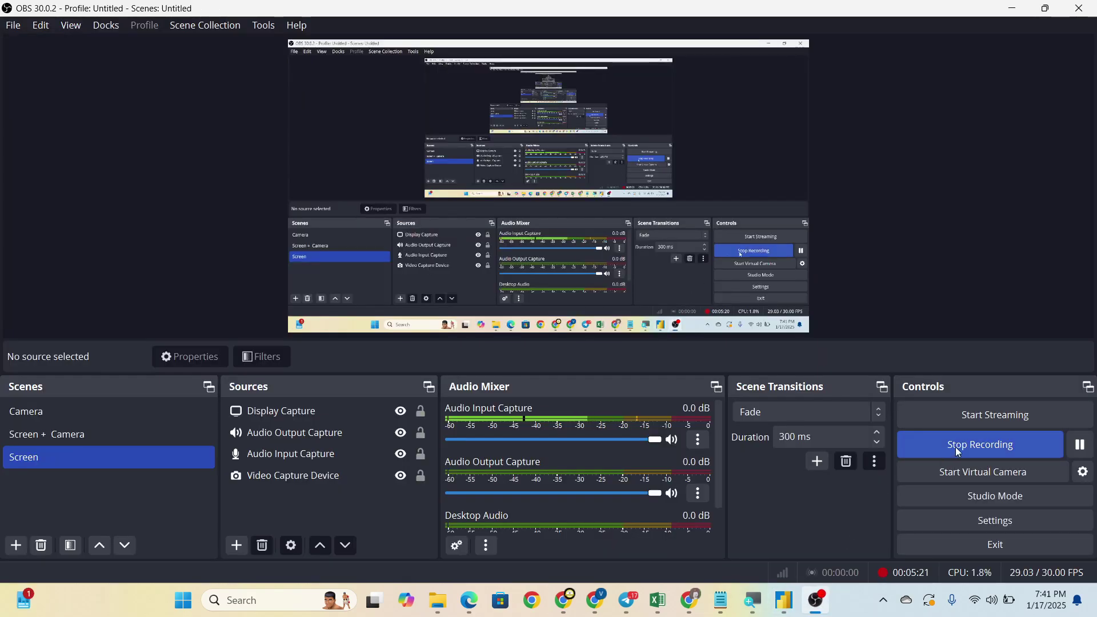